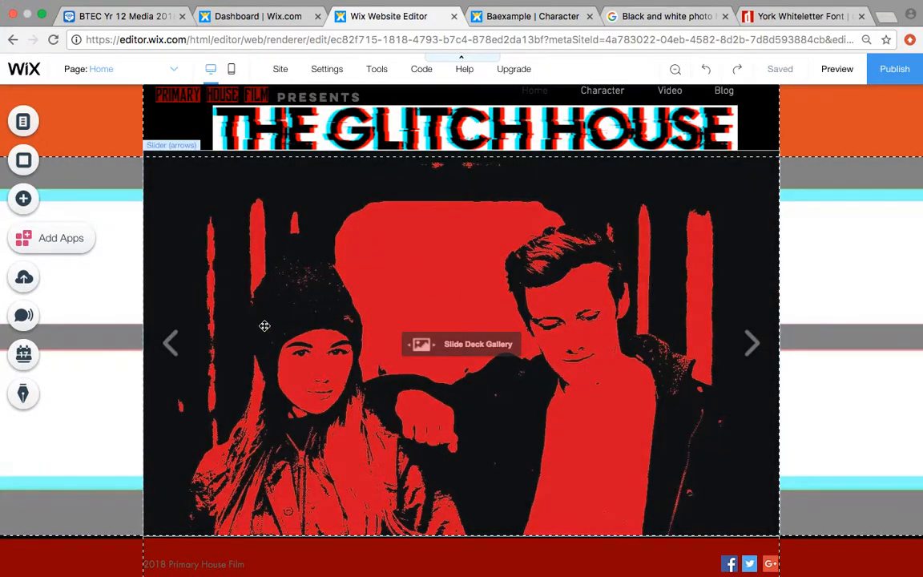
- Add Hooded Man.jpg from the site files to the slide deck gallery on the Home page
double_click(372, 306)
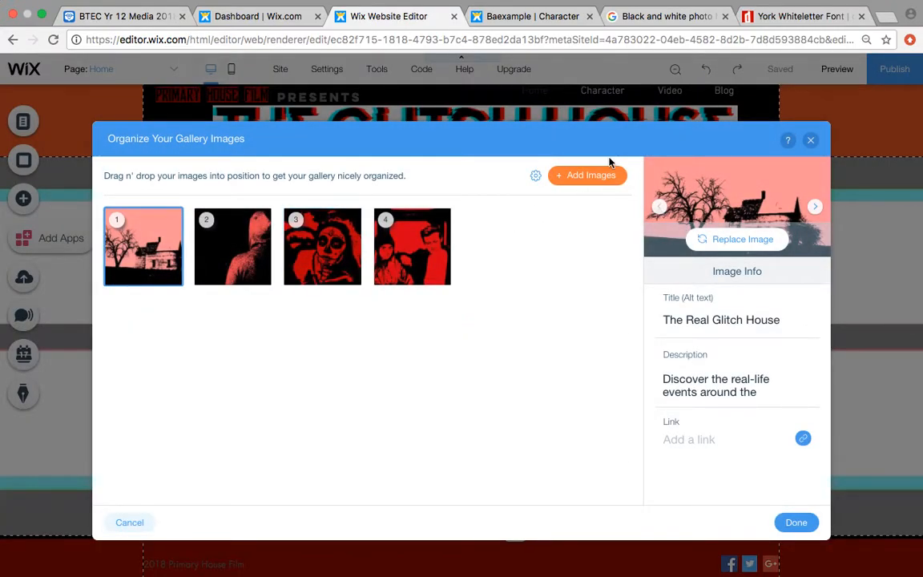
left_click(590, 177)
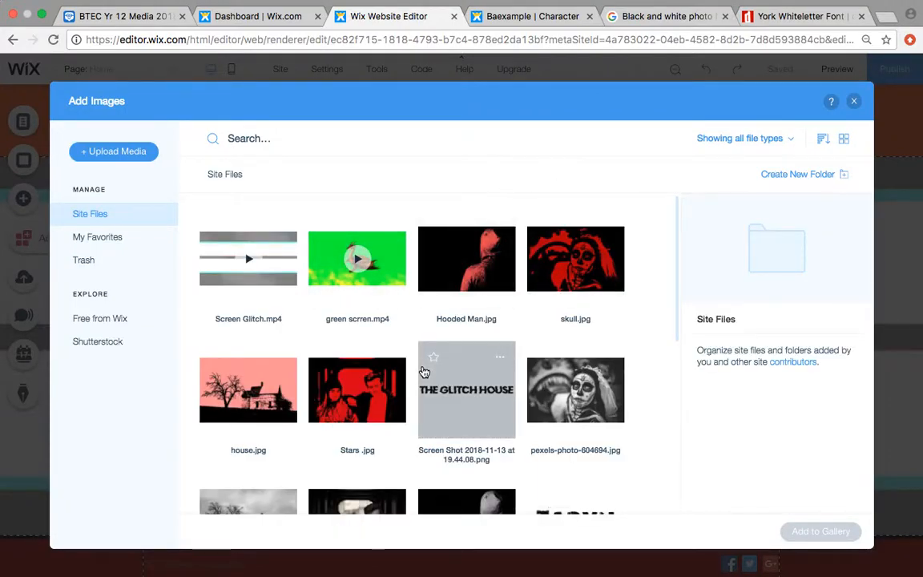
scroll(384, 479, "down", 3)
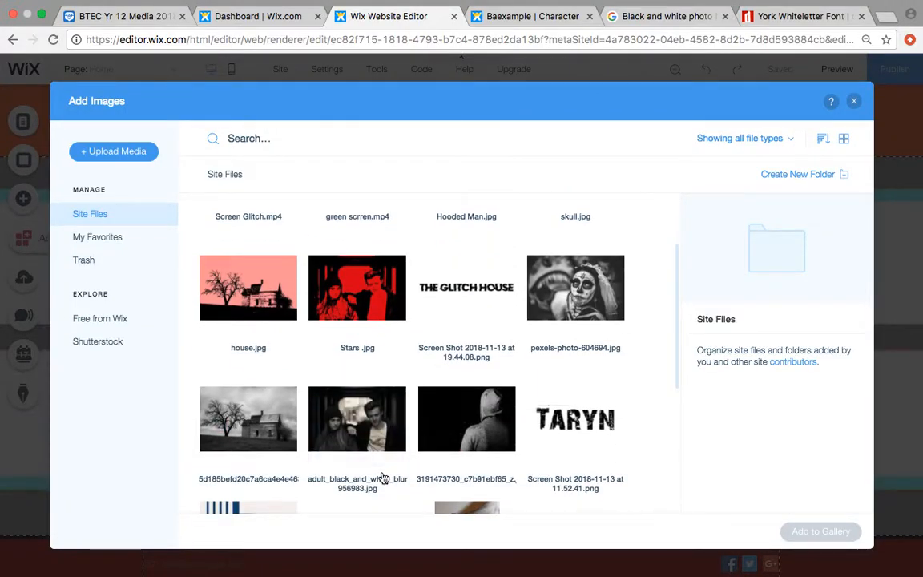
scroll(383, 478, "up", 1)
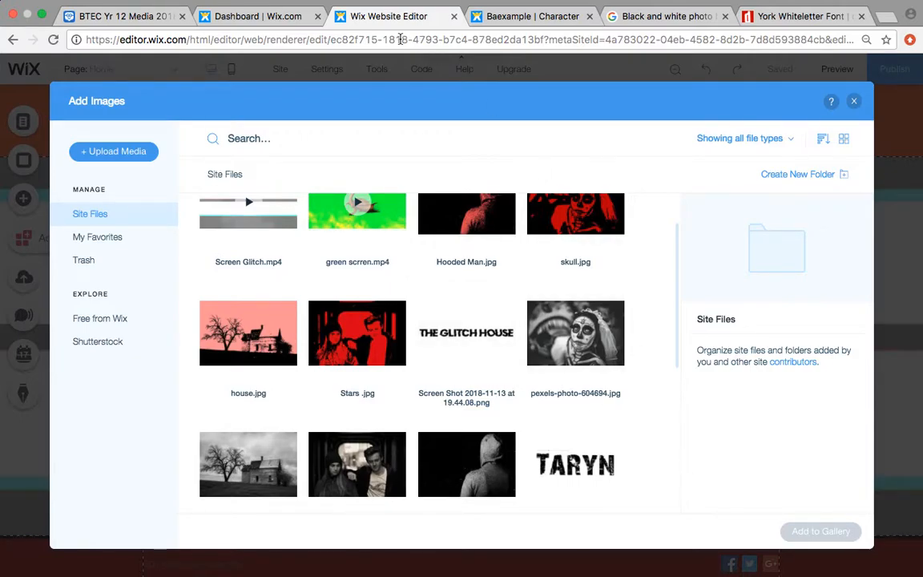
double_click(454, 221)
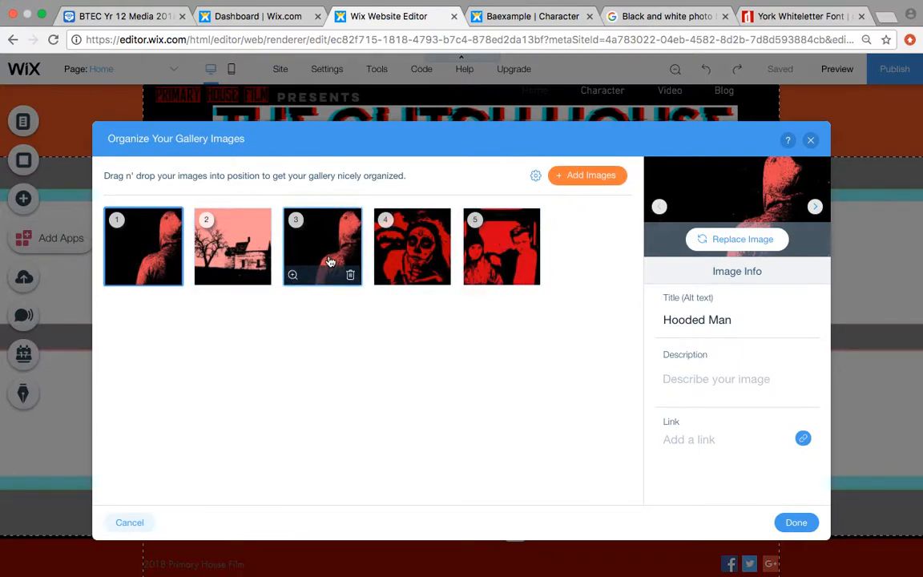
- Remove the third image from the gallery and discard all gallery changes
left_click(350, 275)
left_click(811, 142)
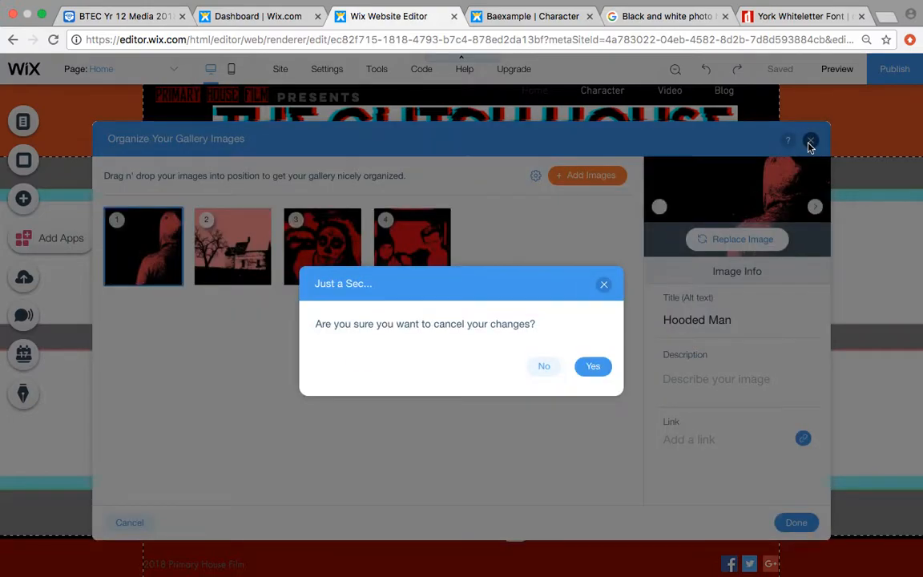
left_click(590, 369)
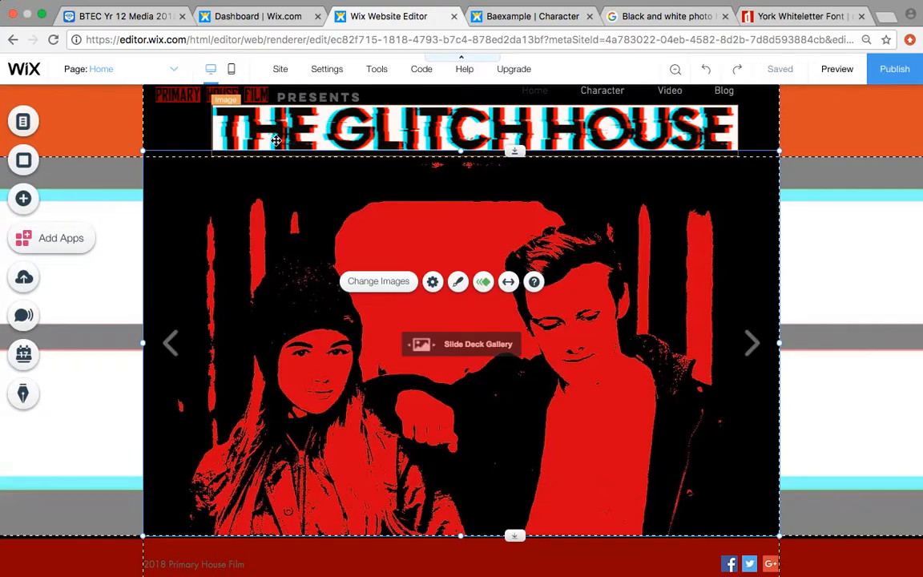
- On dafont.com, open the Bad Signal font from the Fancy > Distorted theme and capture a screenshot of its "The Glitch House" preview
left_click(789, 27)
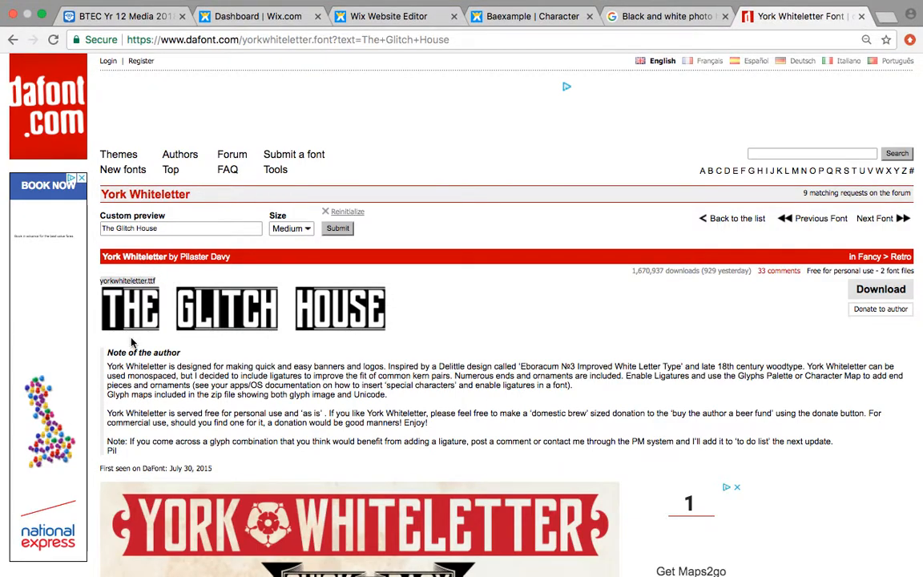
left_click(105, 155)
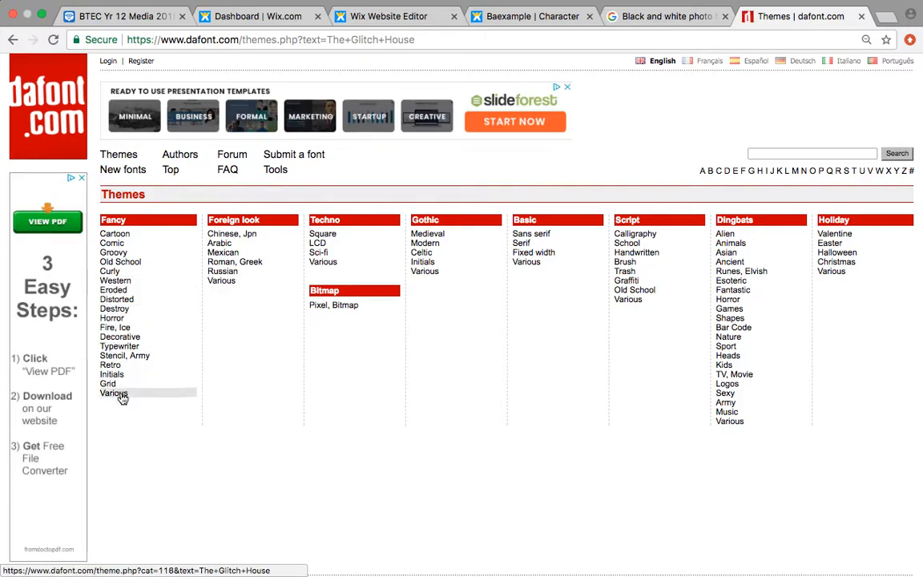
left_click(116, 302)
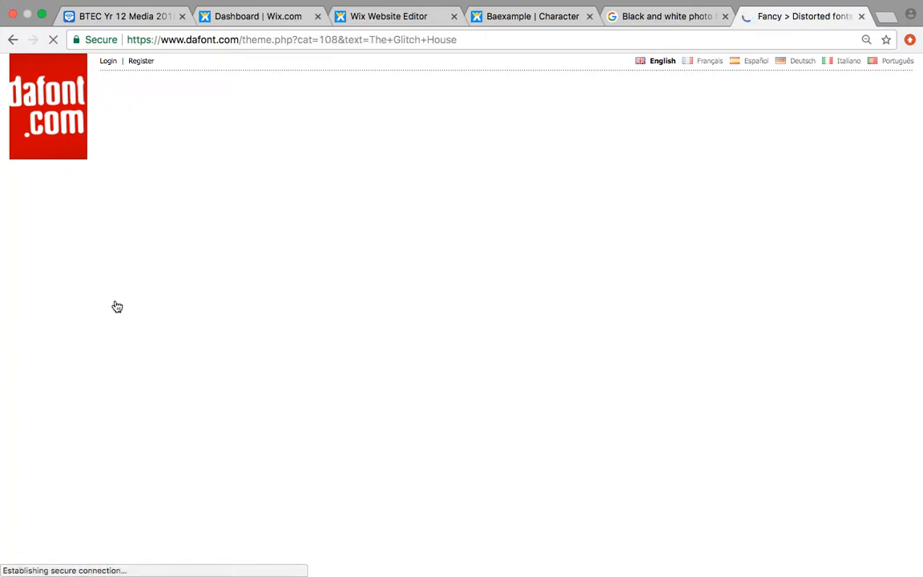
left_click(258, 425)
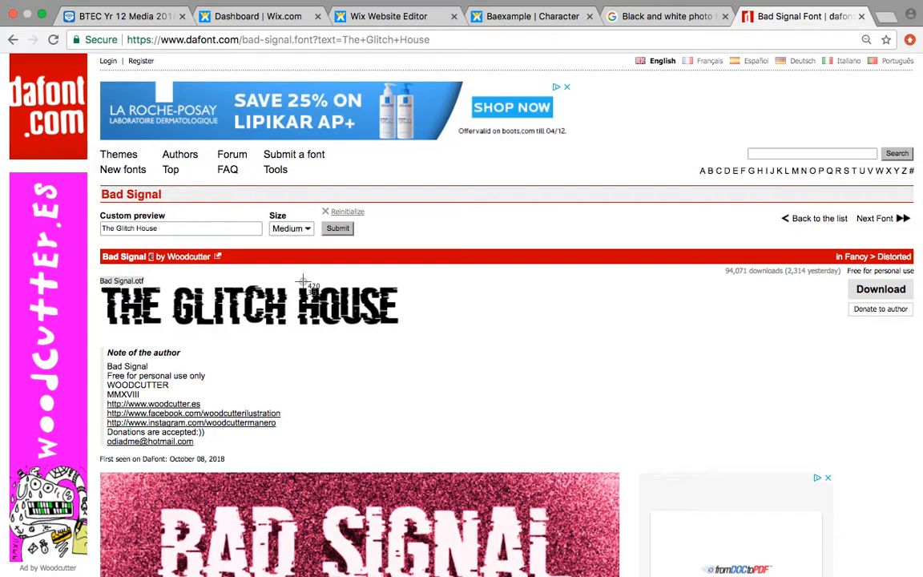
left_click_drag(91, 286, 404, 333)
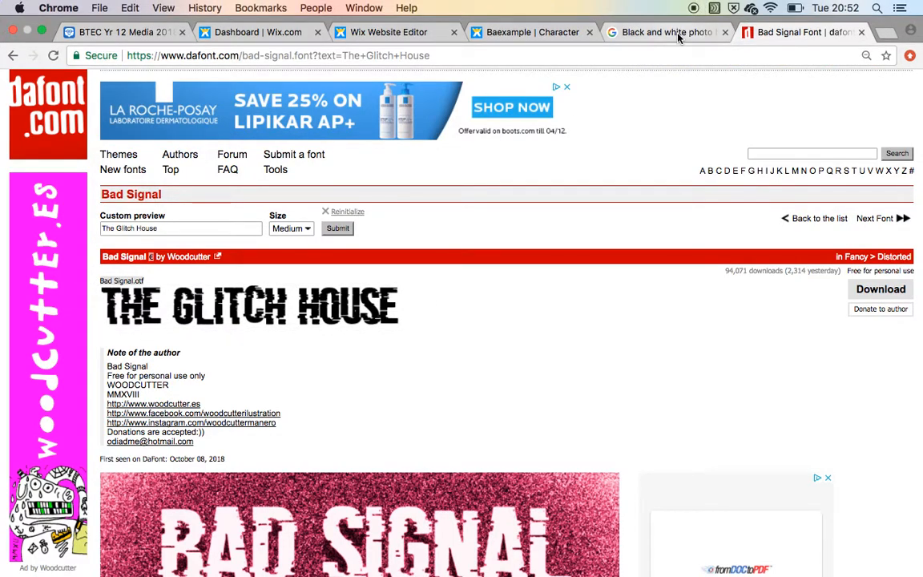
- Switch back to the Wix editor and add the uploaded "The Glitch House" title screenshot to the Home page
left_click(532, 32)
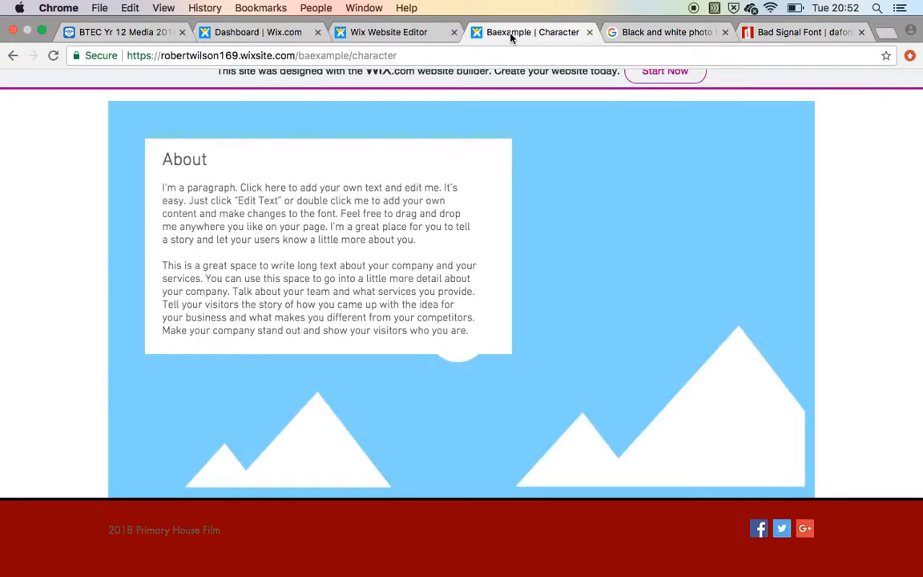
left_click(412, 36)
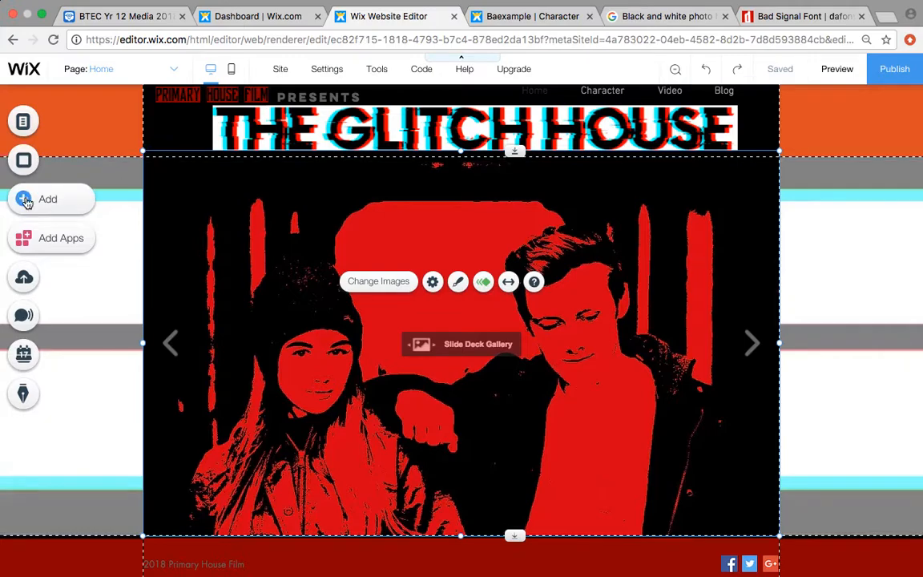
left_click(27, 202)
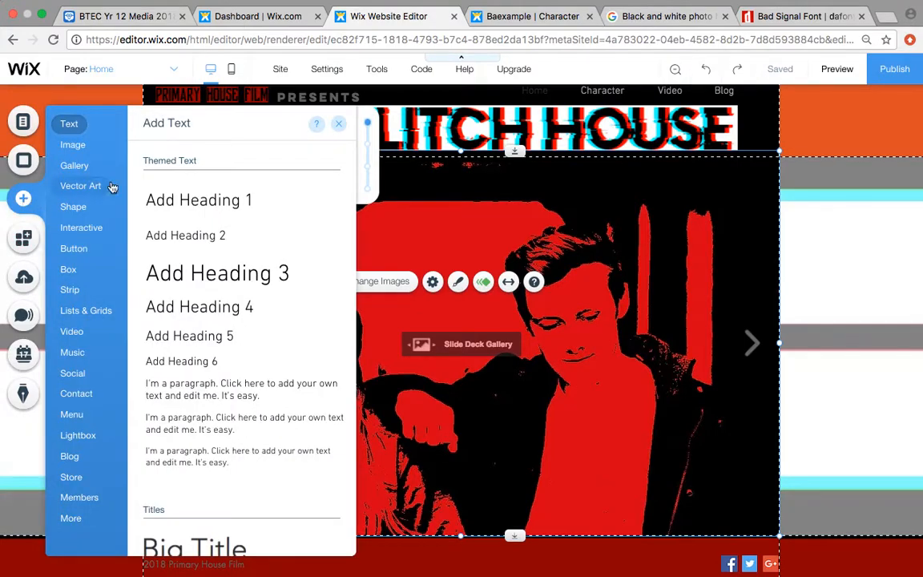
left_click(74, 146)
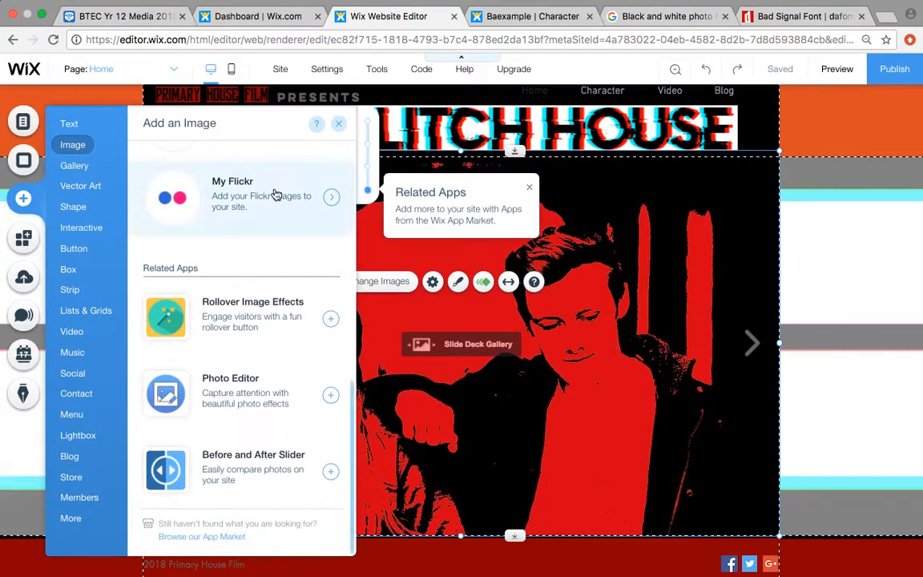
scroll(274, 217, "up", 7)
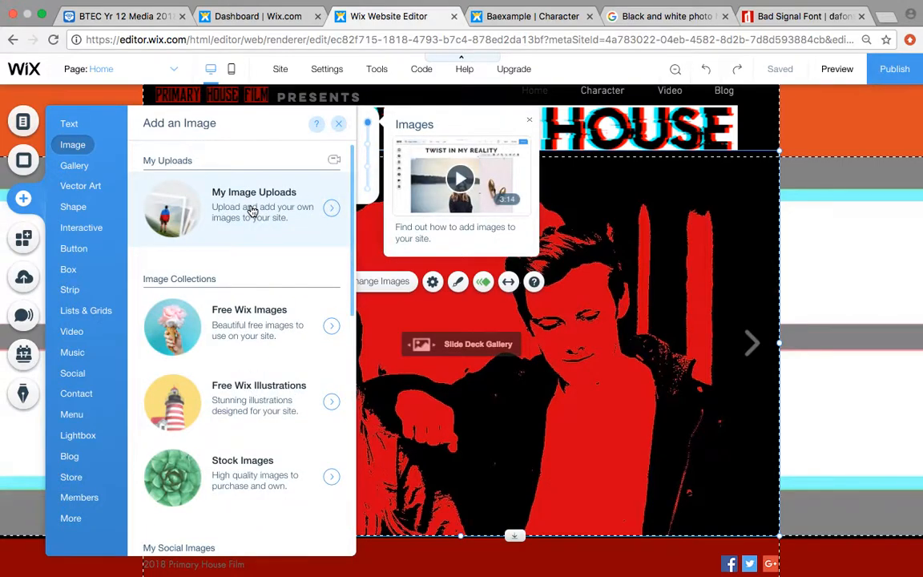
left_click(252, 210)
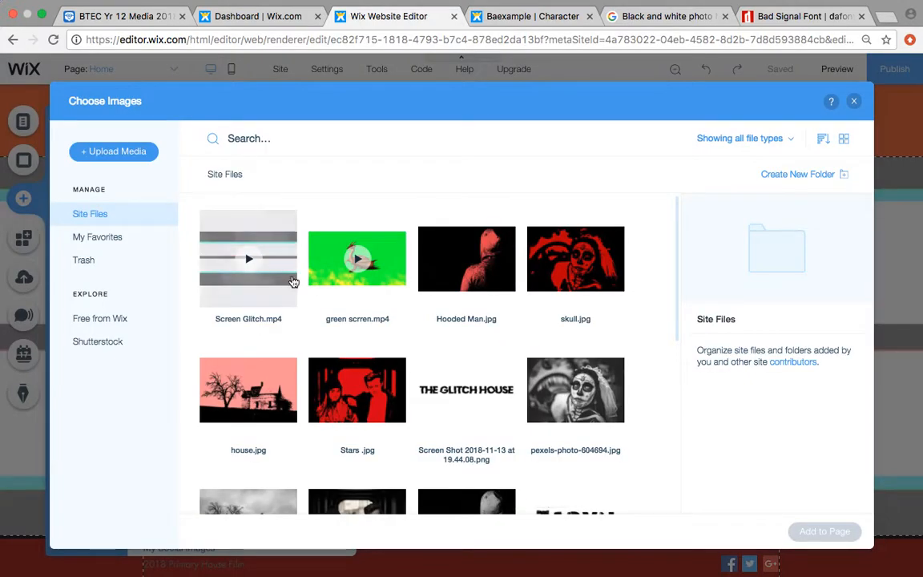
scroll(382, 371, "down", 2)
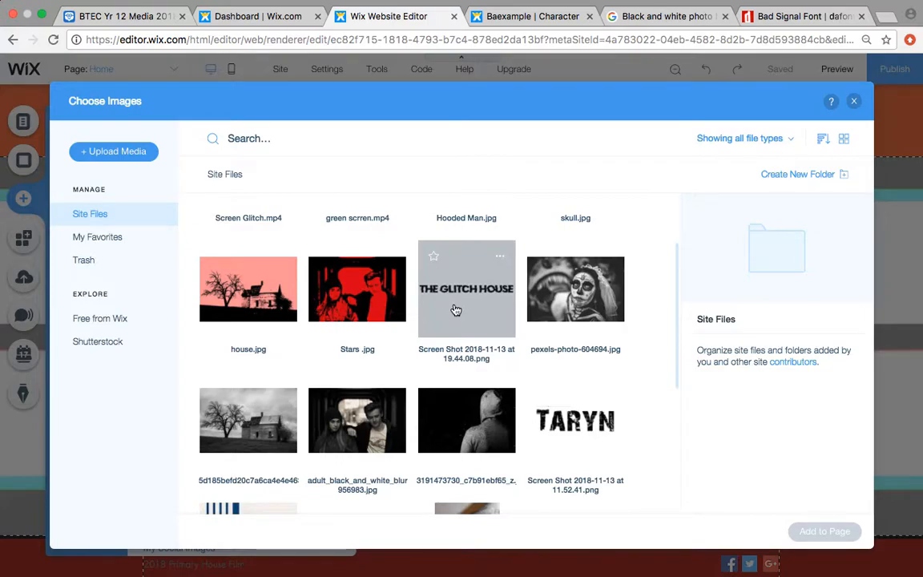
double_click(425, 305)
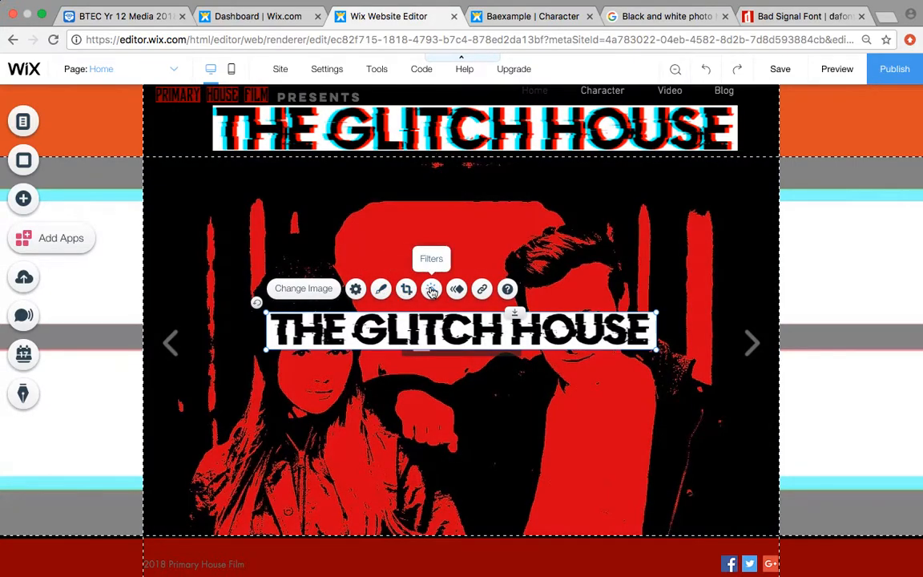
- Try the Elmo filter on the added title image and apply the Neon Sky filter instead
left_click(434, 289)
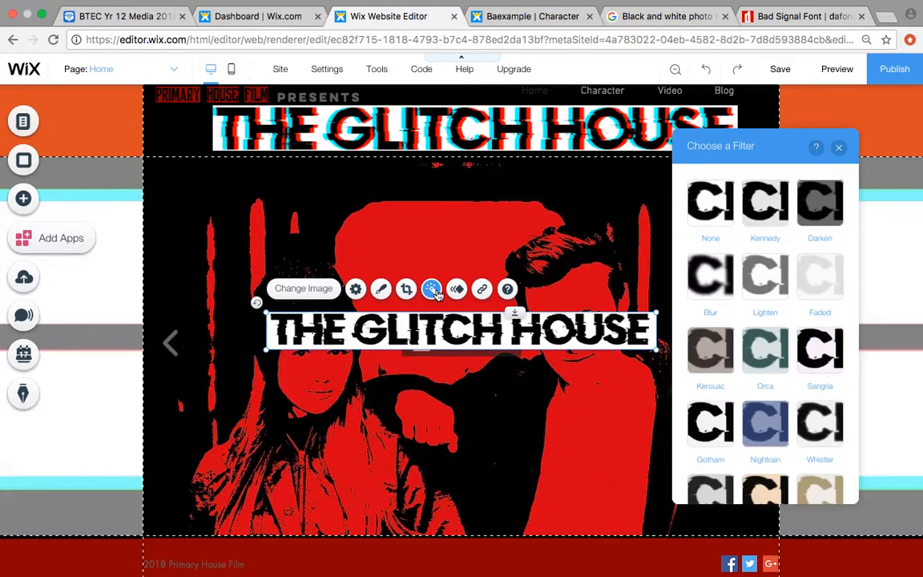
scroll(770, 288, "down", 5)
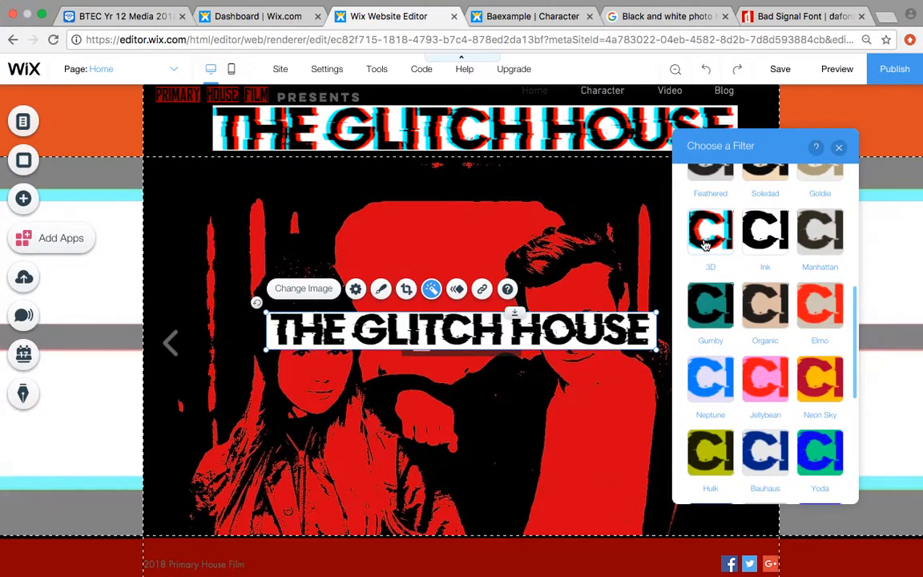
left_click(818, 311)
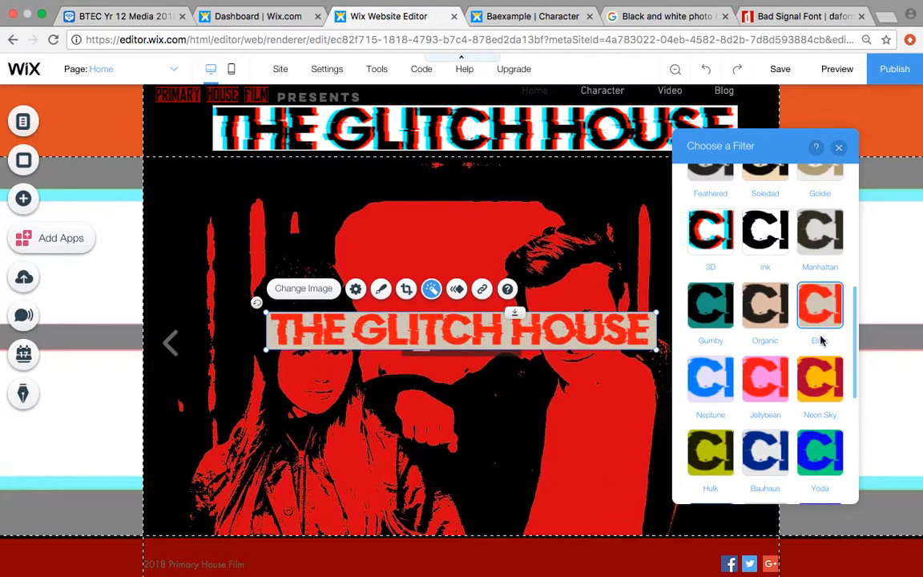
left_click(824, 373)
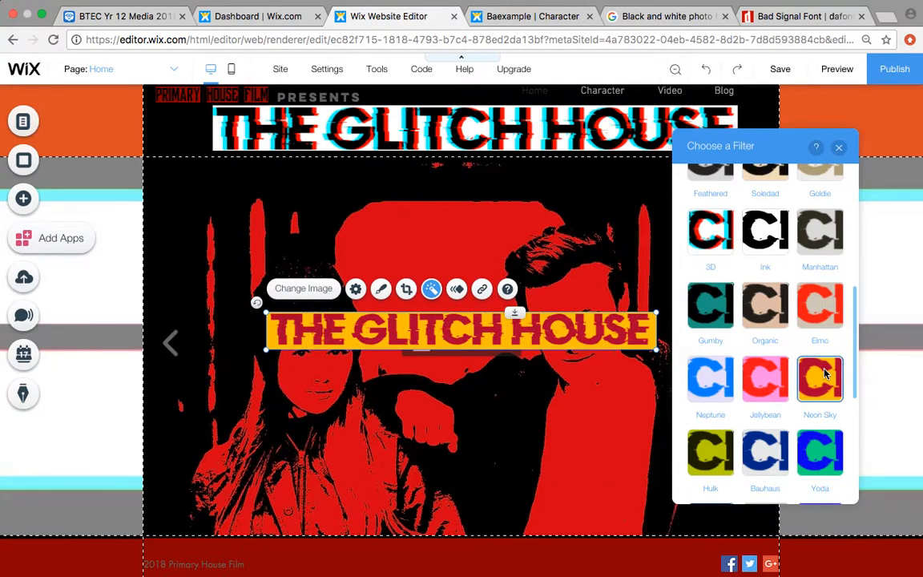
left_click(839, 146)
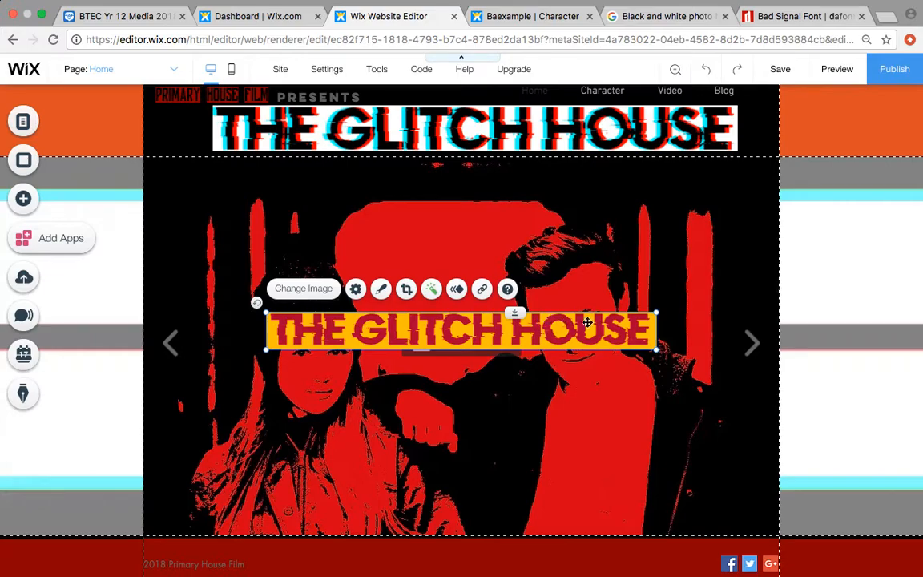
- Delete the filtered title image from the slide deck gallery area
key("Delete")
scroll(493, 224, "up", 1)
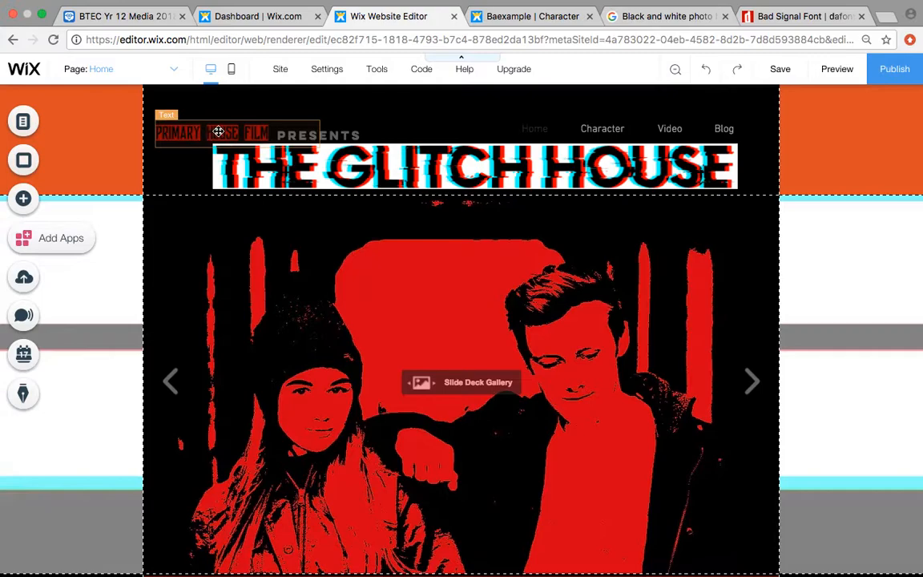
scroll(546, 390, "down", 2)
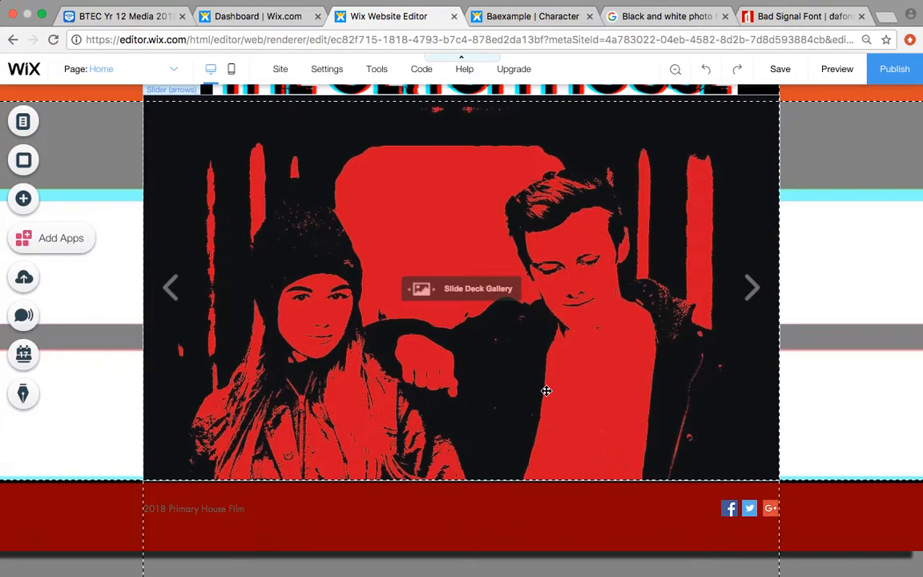
scroll(474, 350, "up", 2)
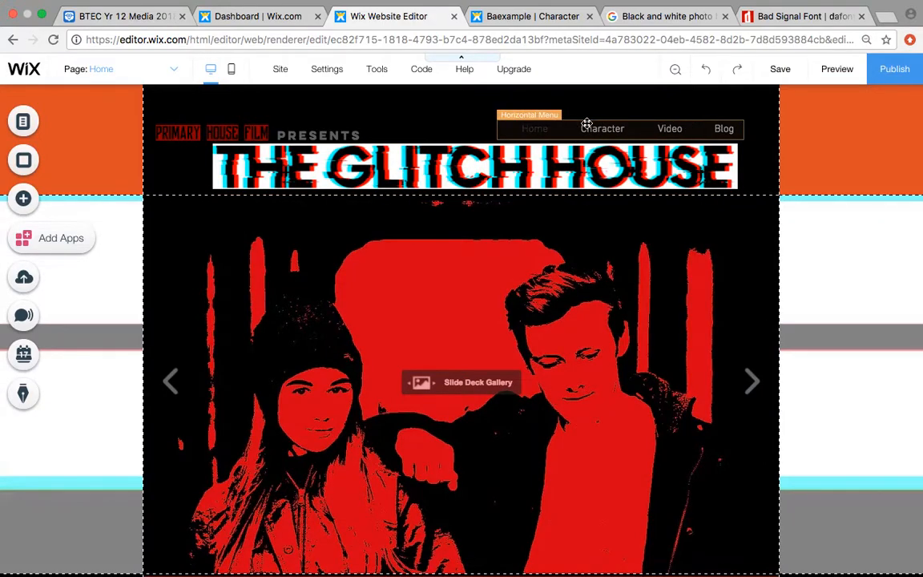
- Open the Character page for editing from the header menu's page list
left_click(600, 128)
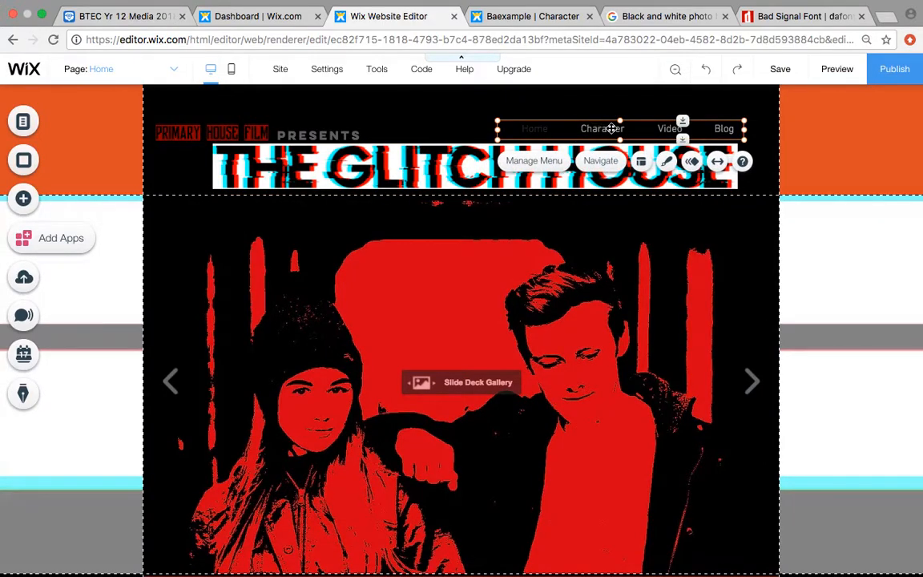
left_click(534, 161)
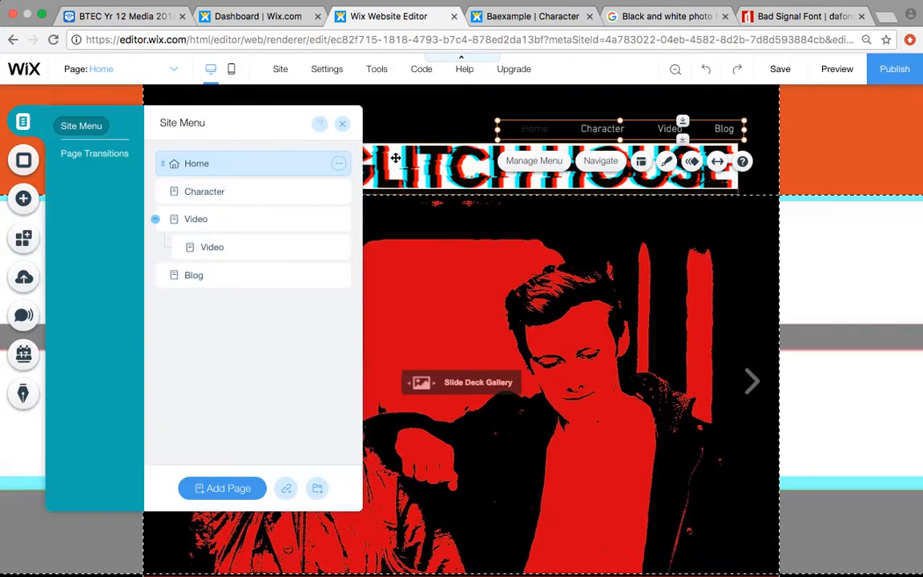
left_click(223, 197)
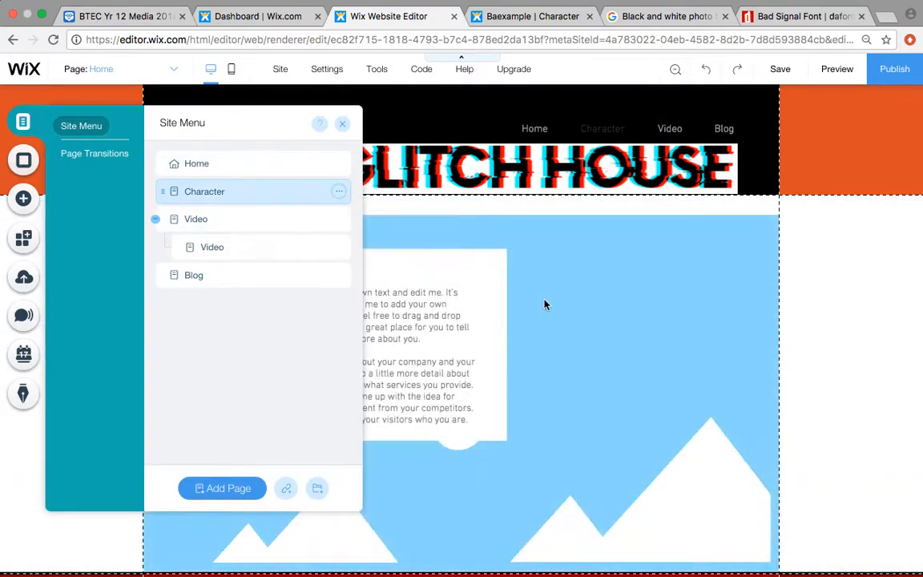
- Return to the Home page through the header menu's page list
left_click(530, 129)
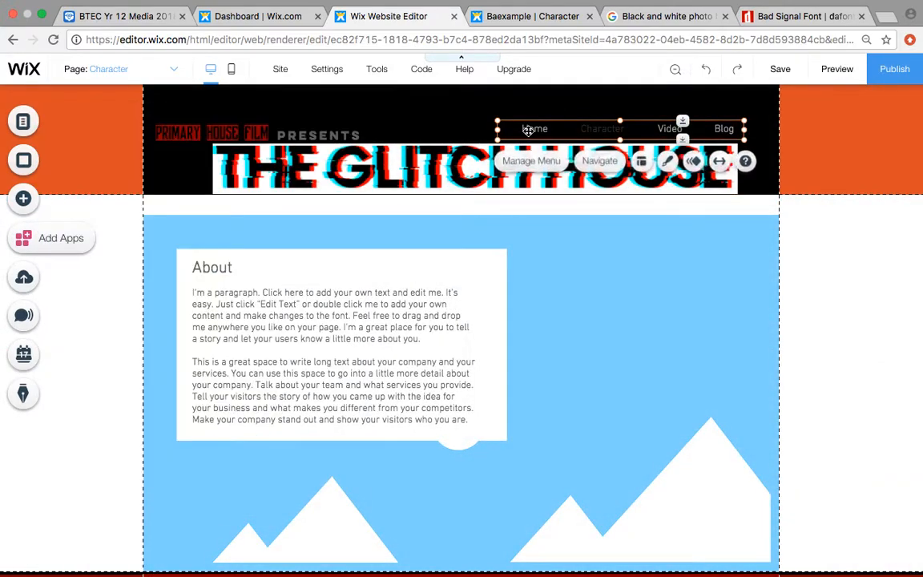
left_click(536, 126)
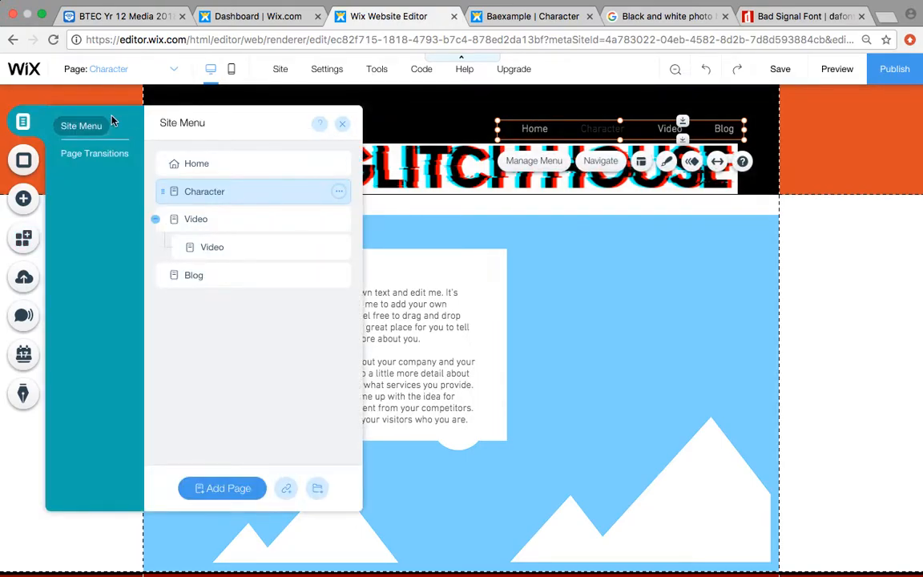
left_click(342, 123)
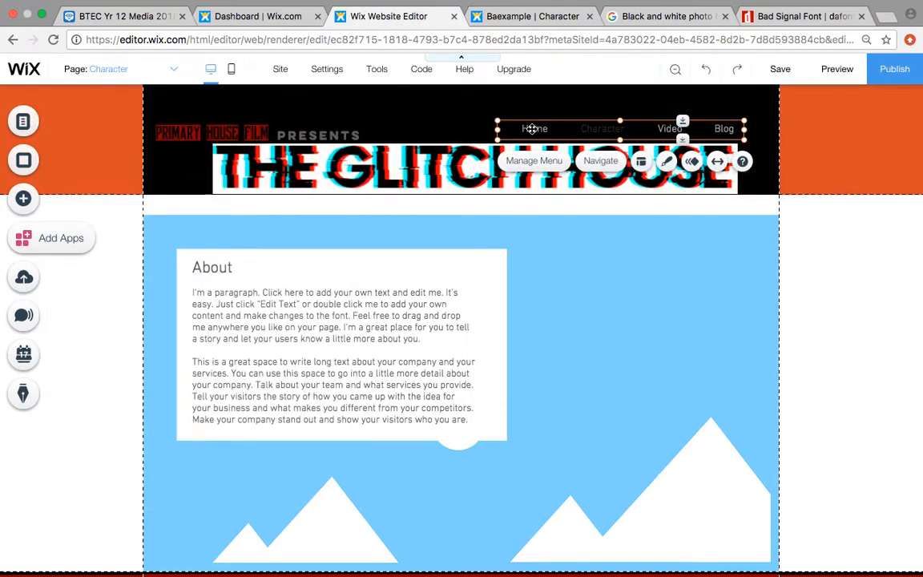
left_click(532, 129)
left_click(250, 163)
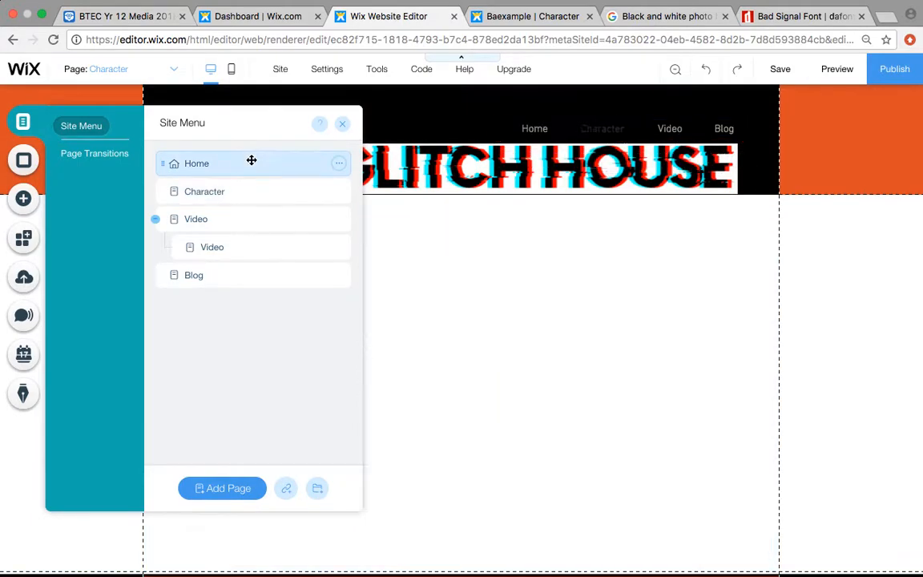
- Close the site menu and try alternative designs for the site header
left_click(343, 126)
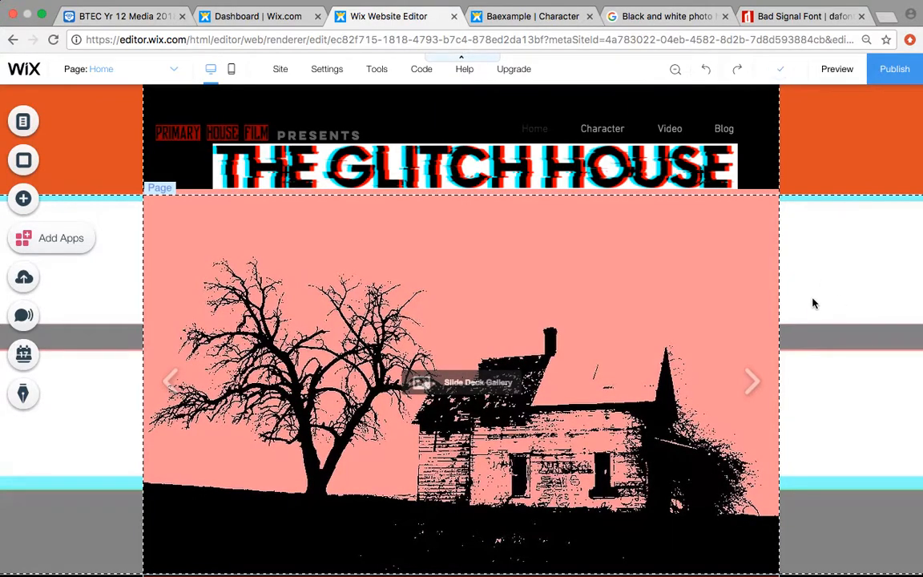
double_click(876, 142)
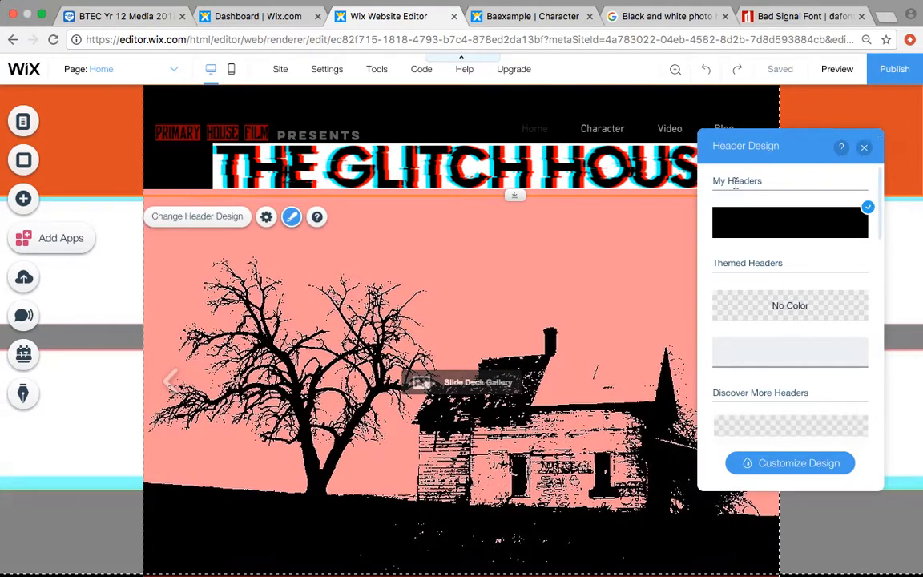
scroll(814, 376, "down", 8)
left_click(815, 376)
scroll(815, 376, "down", 3)
left_click(814, 376)
left_click(811, 198)
left_click(830, 431)
left_click(900, 278)
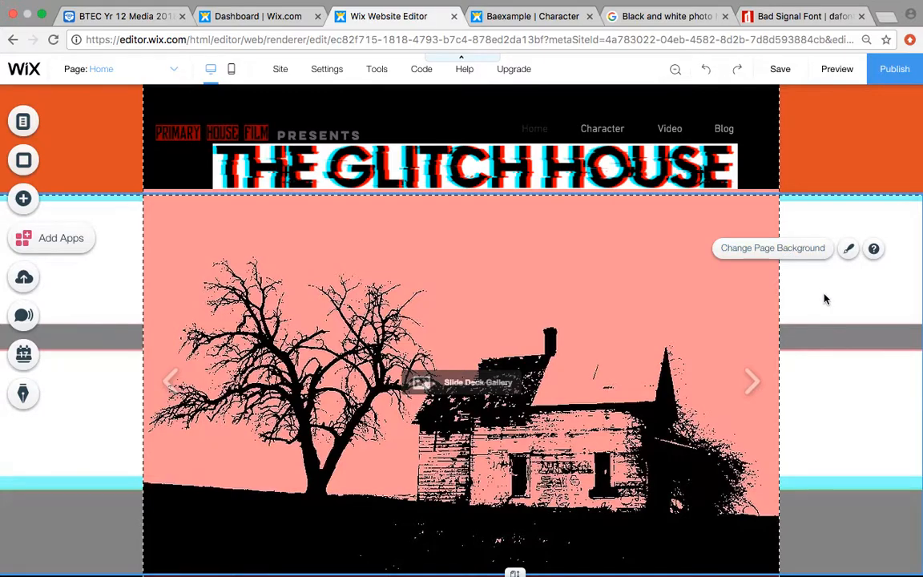
- Open the choice of site video files for the Home page background
left_click(810, 272)
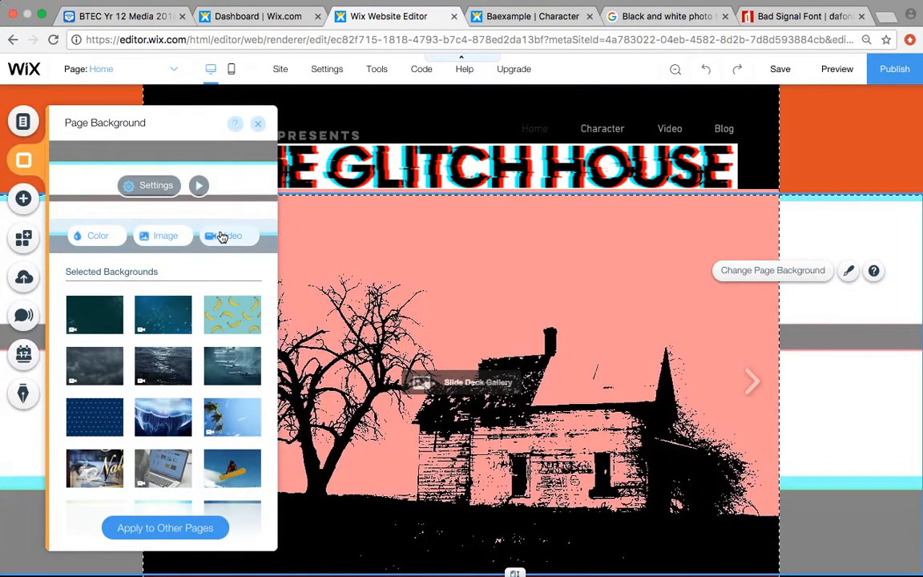
left_click(224, 235)
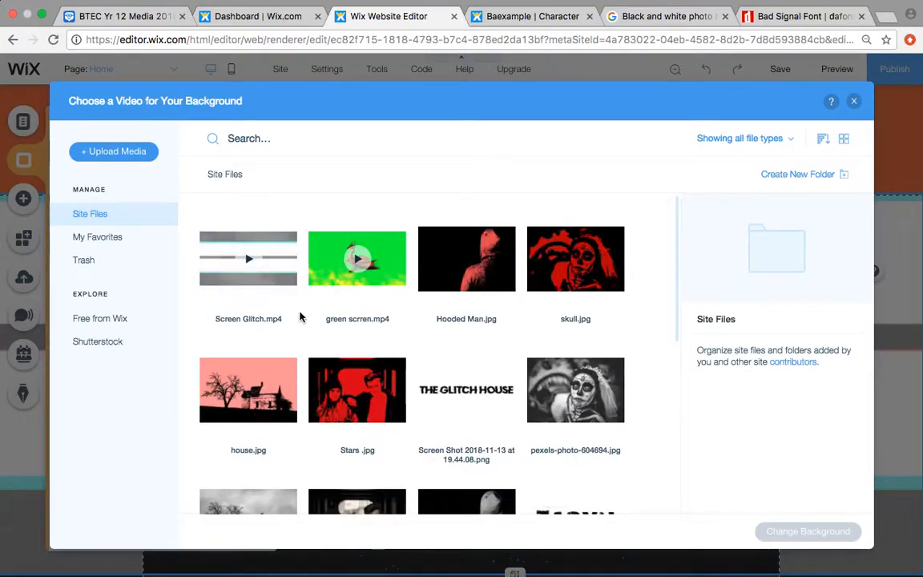
- Search the web for "youtube convertor" in a new browser tab and open the OnlineVideoConverter YouTube converter page
left_click(885, 35)
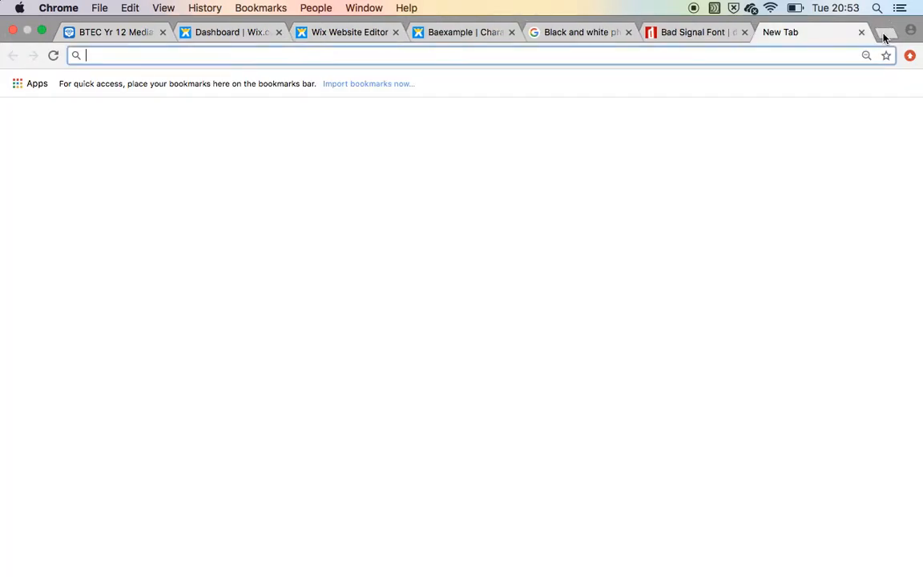
type("youtube convertor")
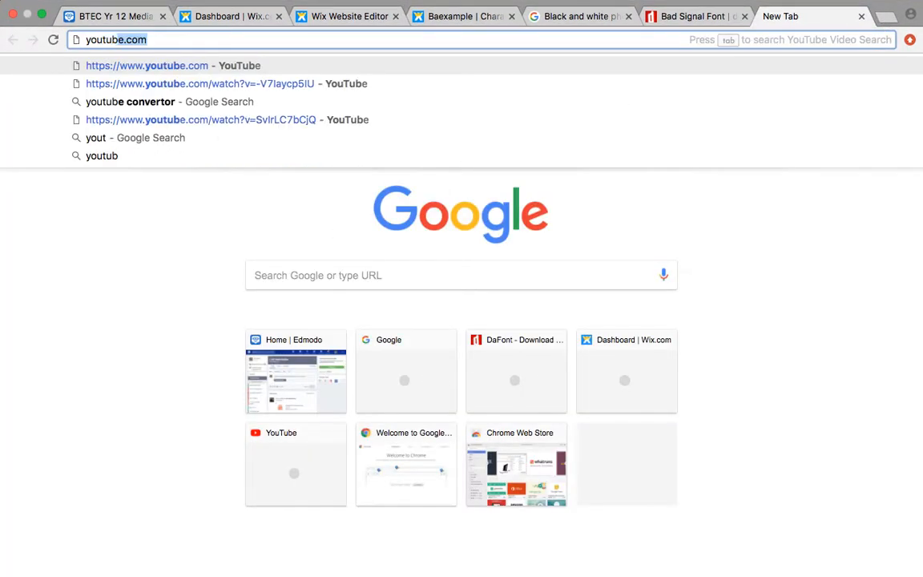
key("Return")
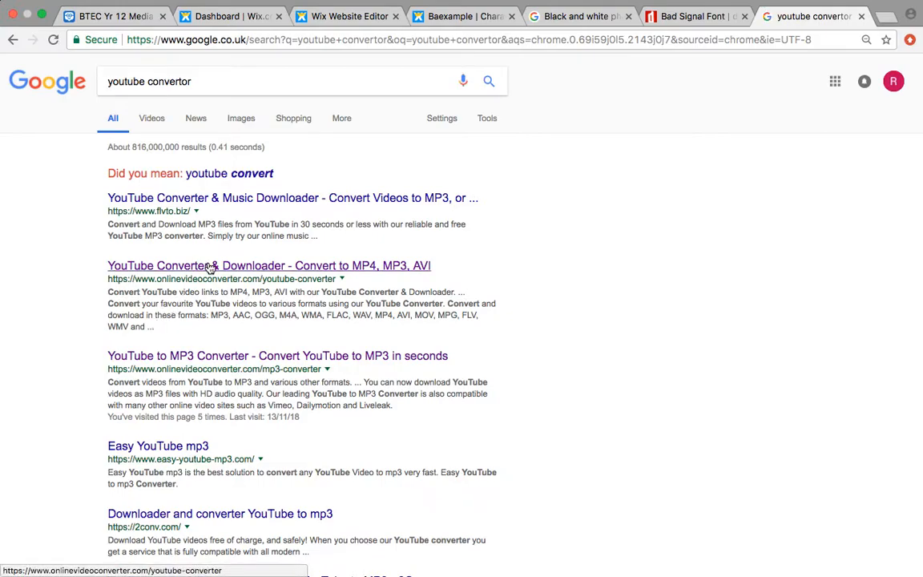
left_click(212, 266)
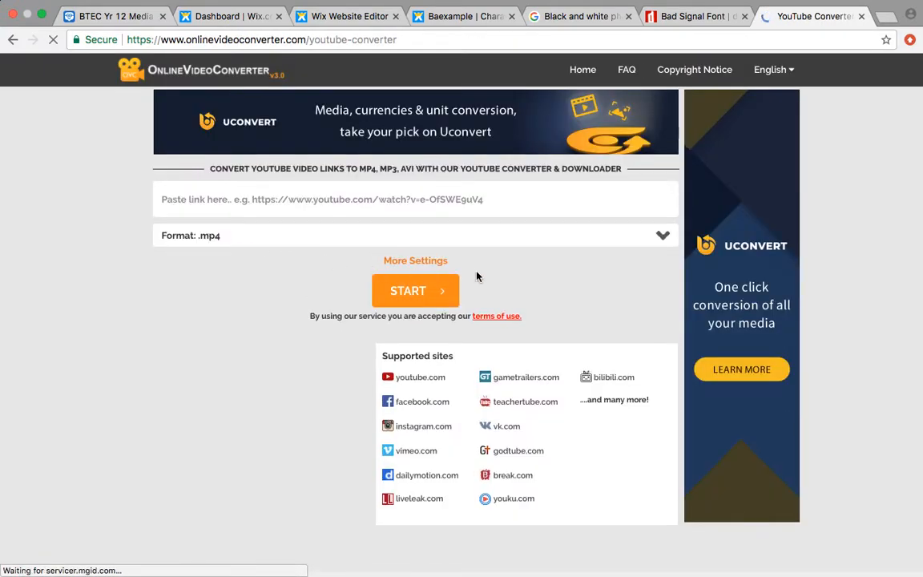
- Load YouTube in the browser tab that holds the hooded man image search
left_click(578, 18)
scroll(568, 115, "up", 3)
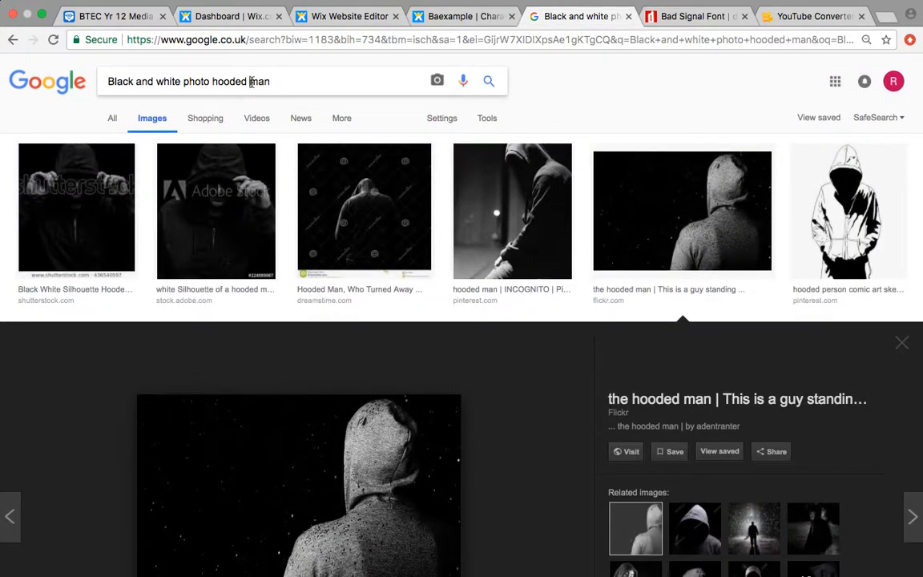
left_click(226, 46)
type("youtube")
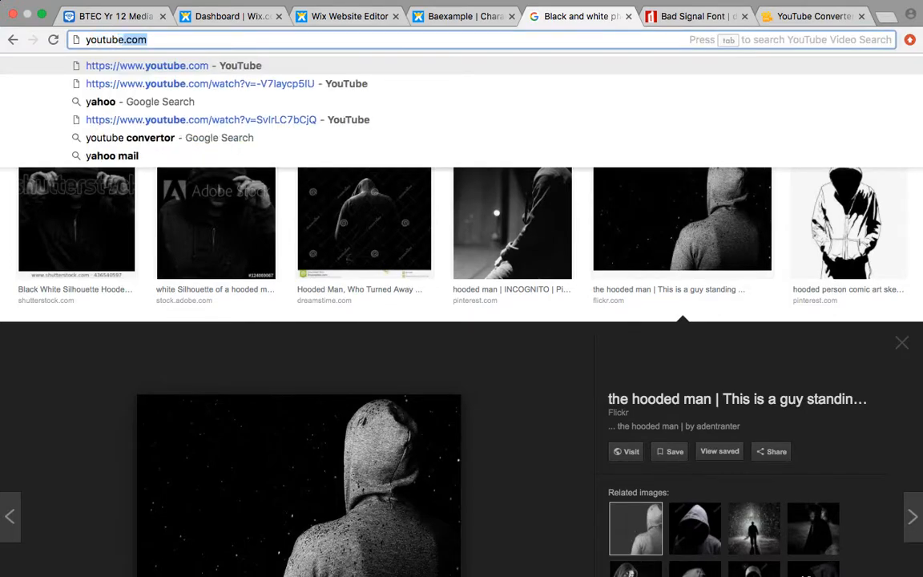
key("Return")
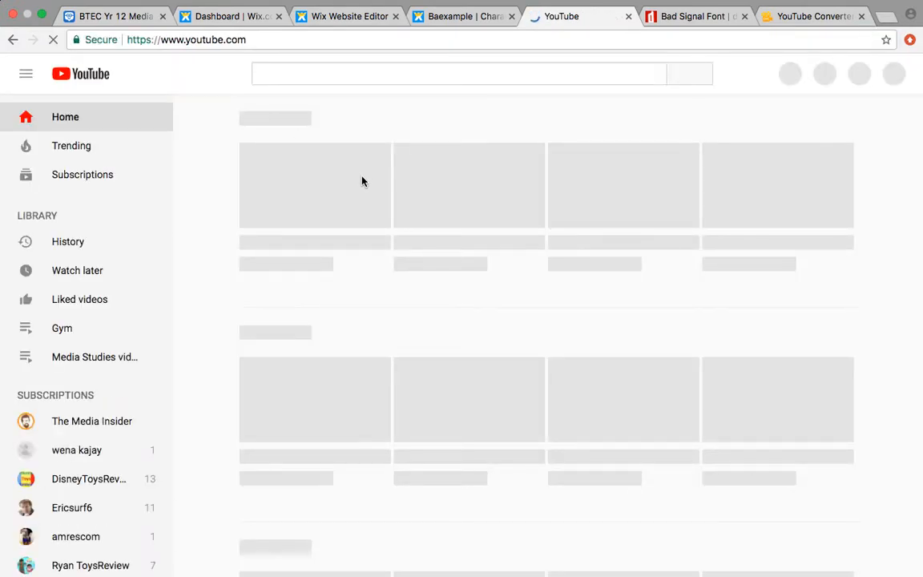
- Search YouTube for "haunted mansion" and look through the results for possible background footage
left_click(296, 73)
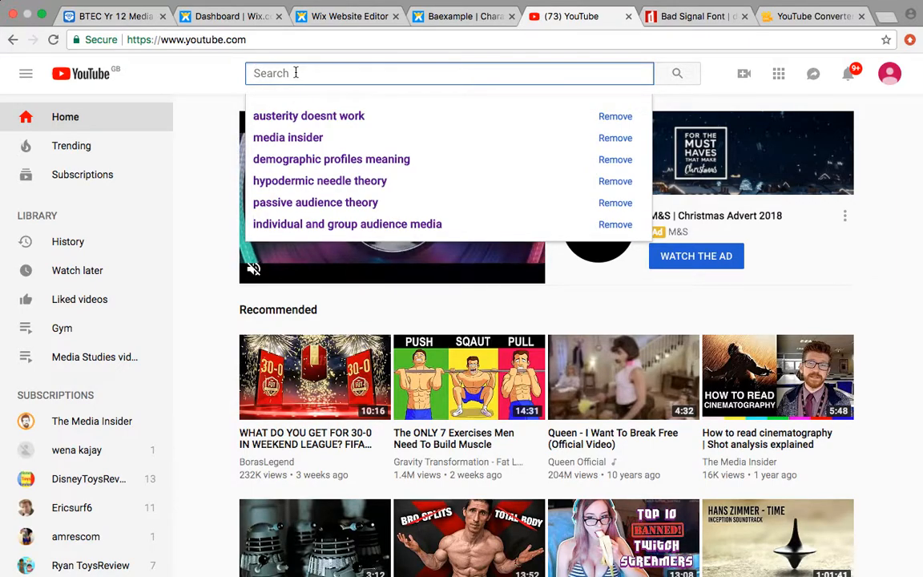
type("ha")
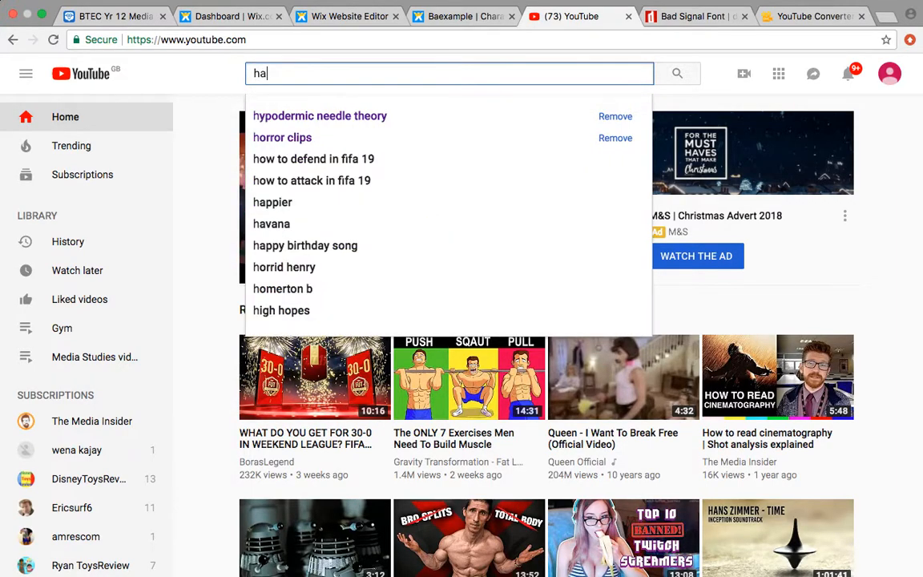
type("unted mansion")
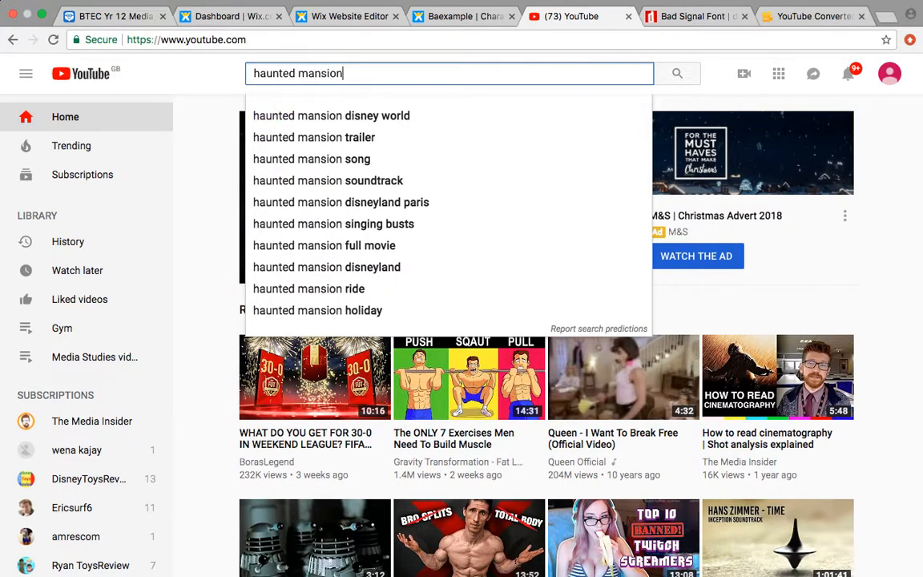
key("Return")
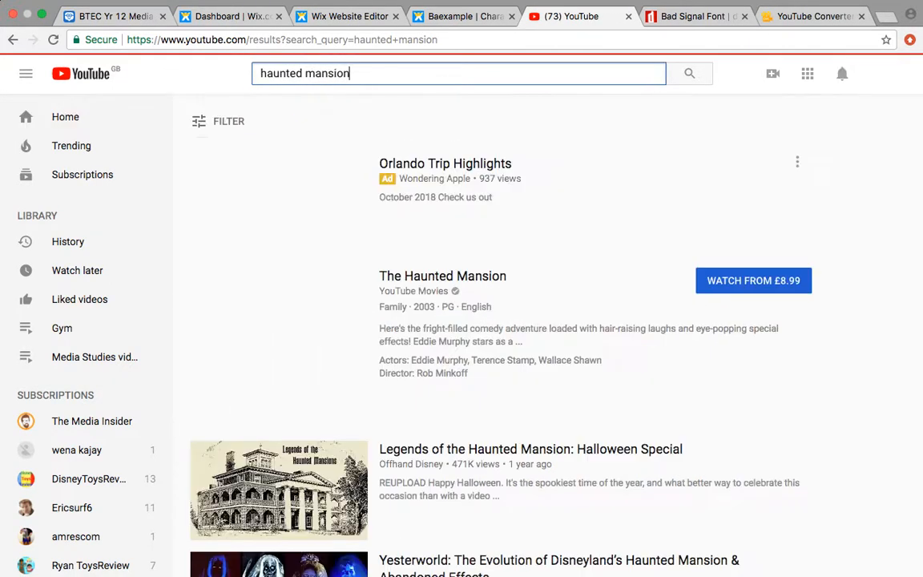
scroll(390, 298, "down", 6)
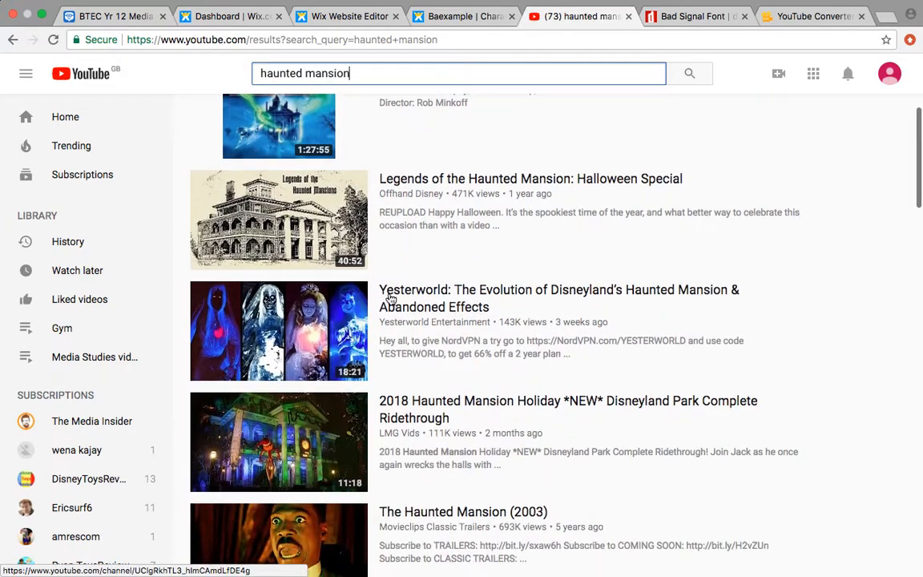
scroll(390, 298, "down", 3)
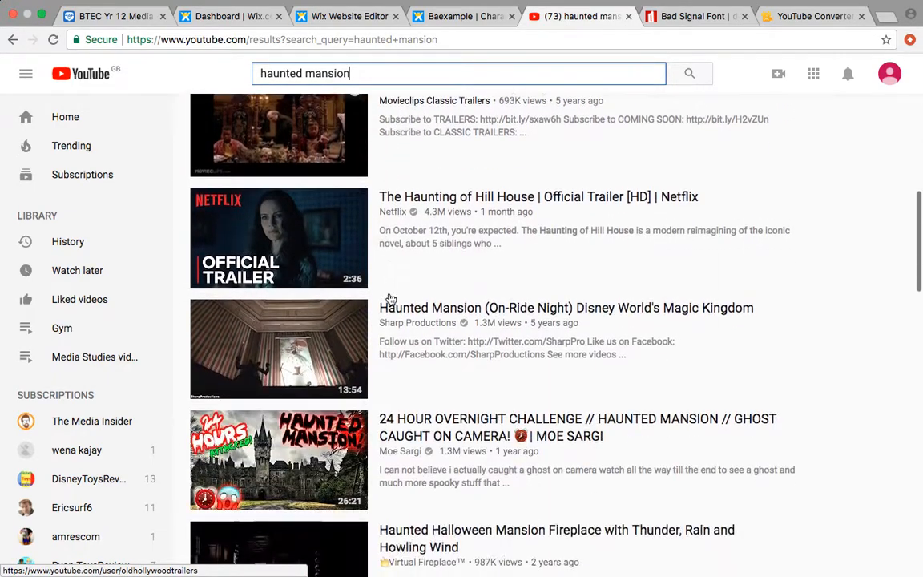
scroll(390, 298, "up", 8)
scroll(390, 299, "up", 1)
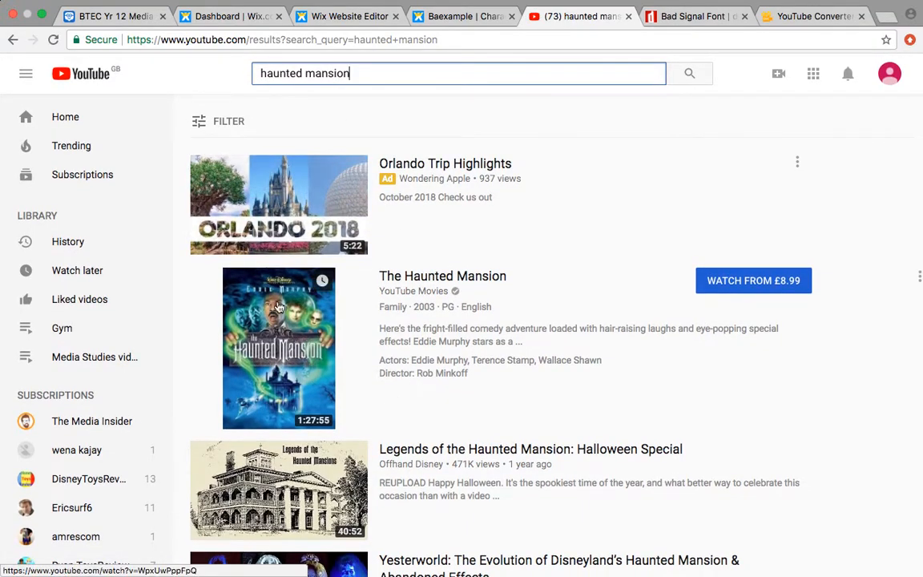
left_click_drag(374, 70, 248, 76)
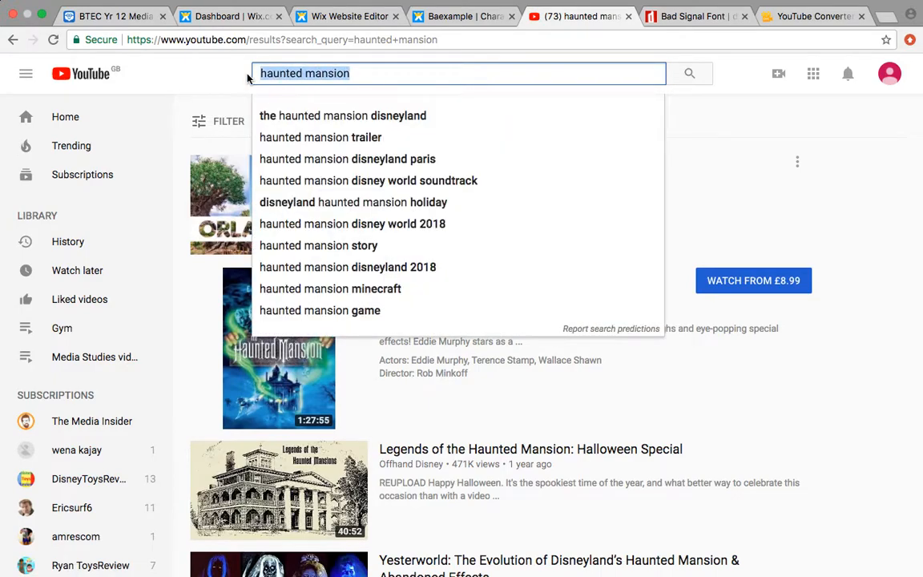
type("sp")
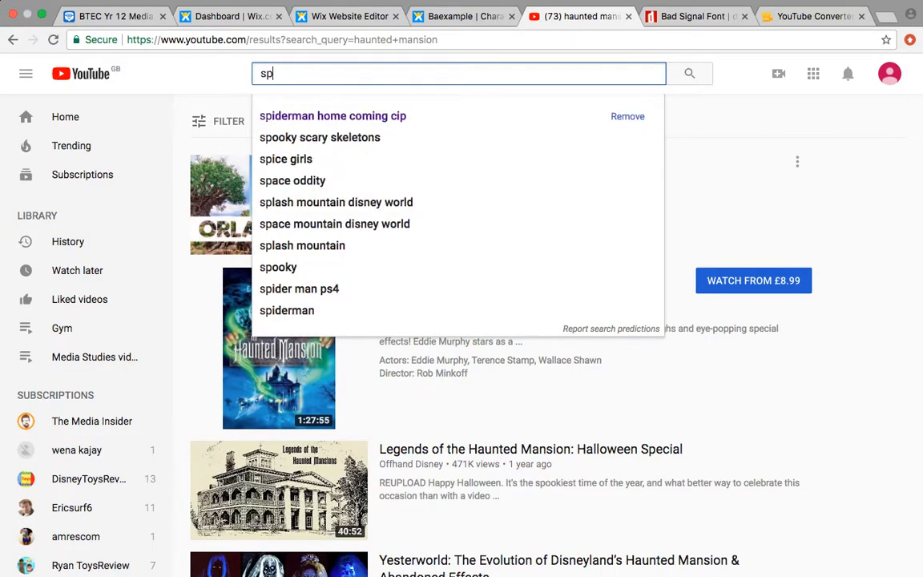
type("ooky screen savers")
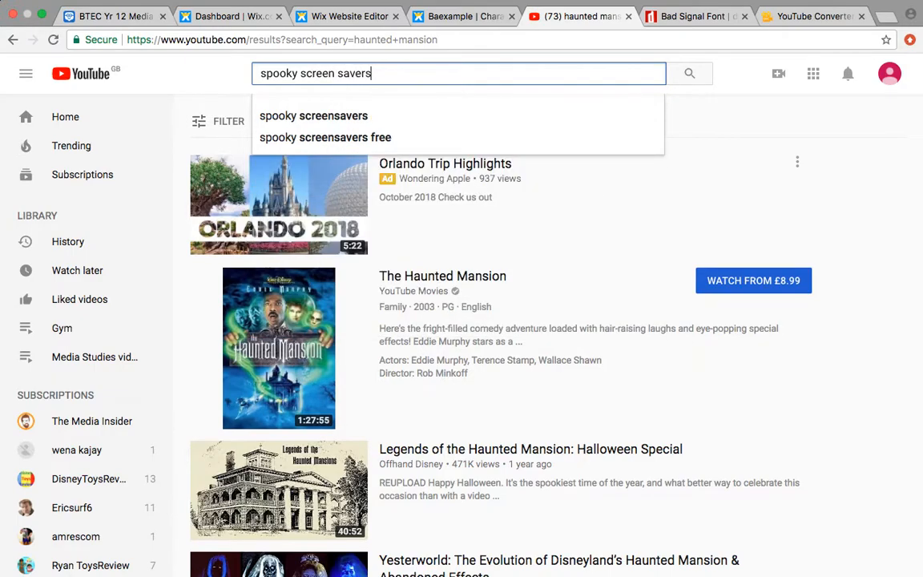
key("BackSpace")
key("BackSpace")
key("BackSpace")
key("BackSpace")
key("BackSpace")
key("BackSpace")
key("BackSpace")
key("BackSpace")
key("BackSpace")
key("BackSpace")
key("BackSpace")
key("BackSpace")
key("BackSpace")
key("BackSpace")
key("BackSpace")
key("BackSpace")
key("BackSpace")
key("BackSpace")
key("BackSpace")
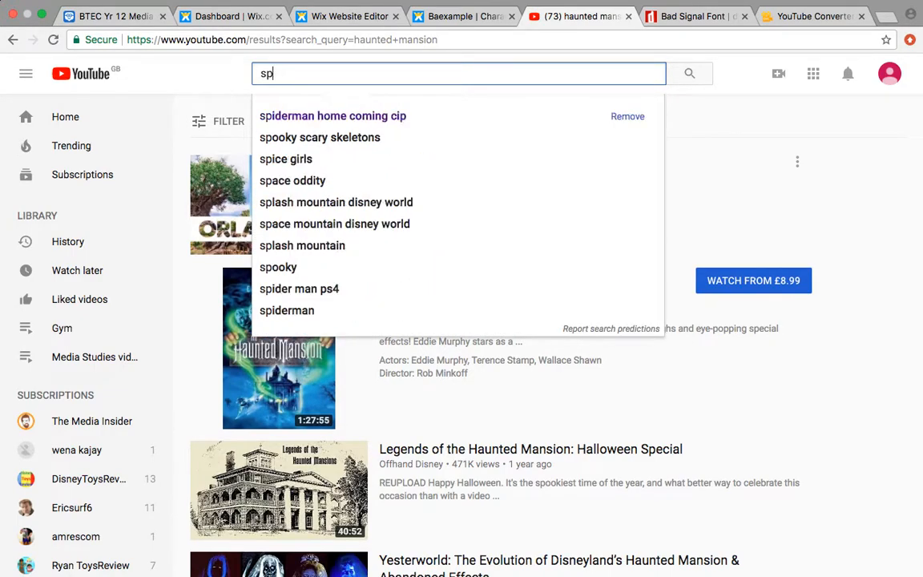
- Search YouTube for "static TV"
type("static")
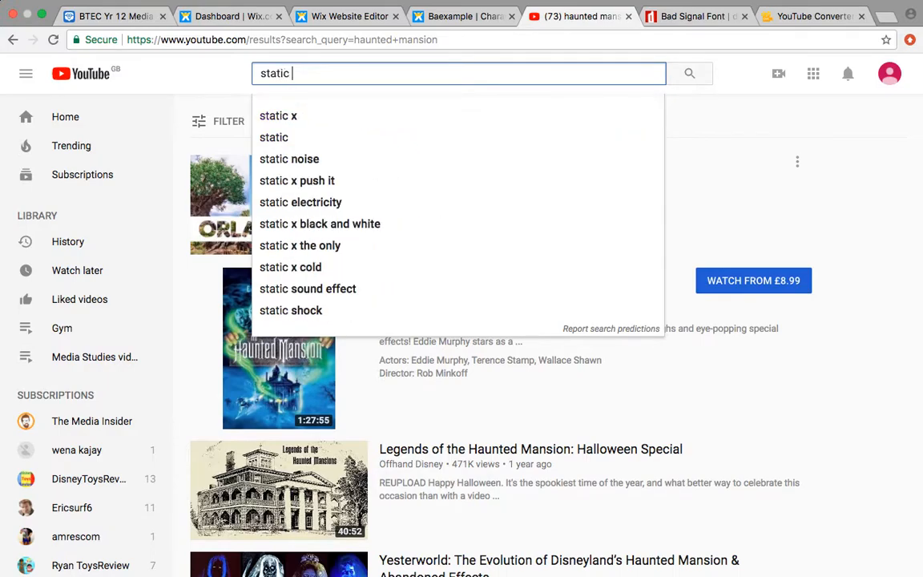
type(" TV")
key("Return")
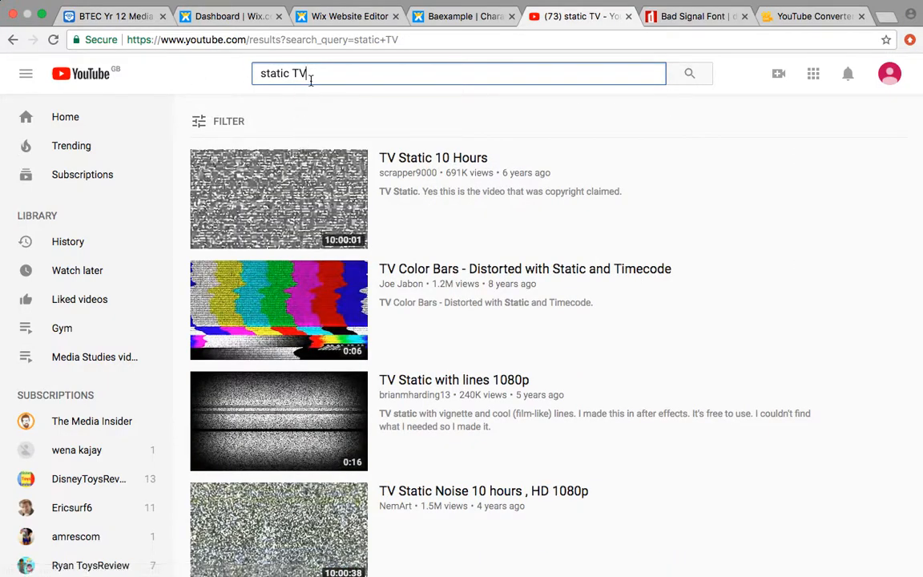
- Replace the YouTube search with "thunder" and run it
left_click_drag(306, 76, 248, 76)
type("thunder")
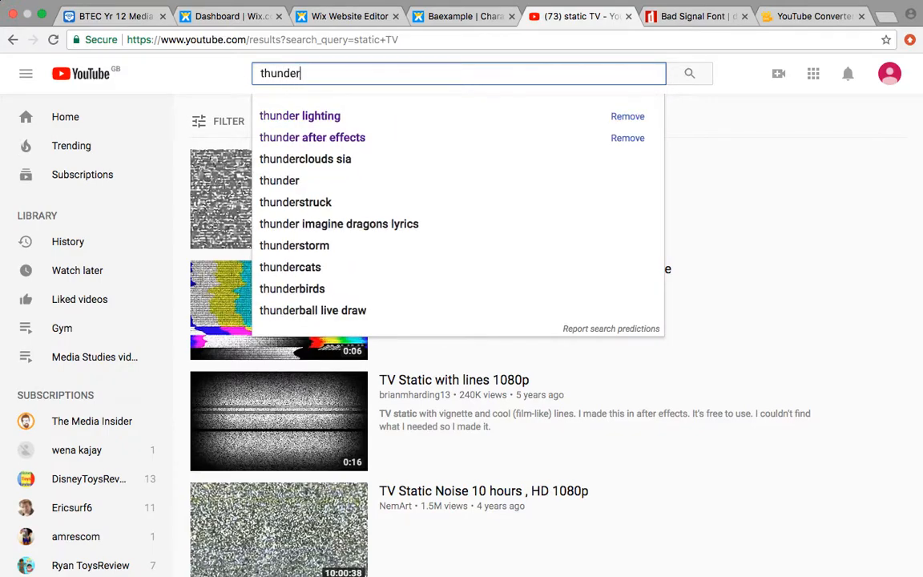
key("Return")
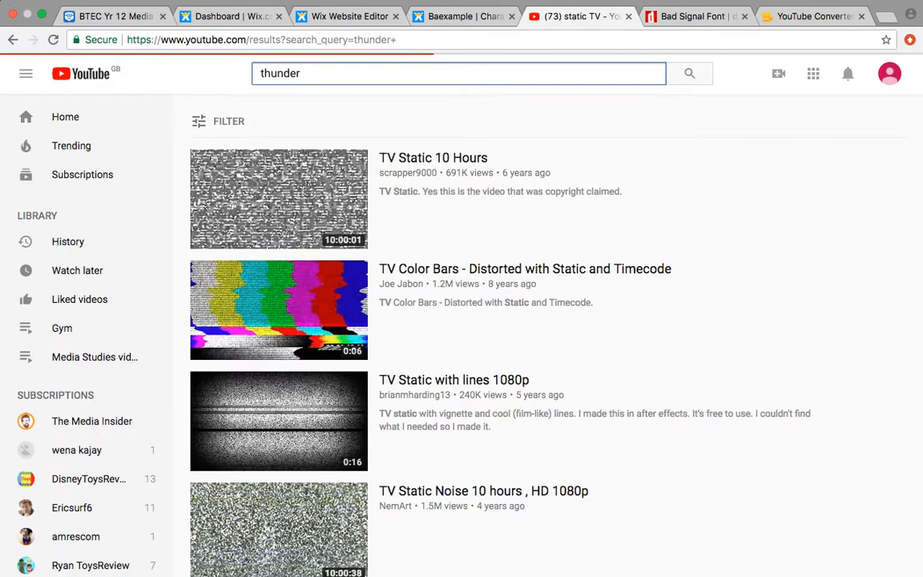
- Extend the YouTube search to "thunder screen saver" and look through the resulting videos
left_click(310, 74)
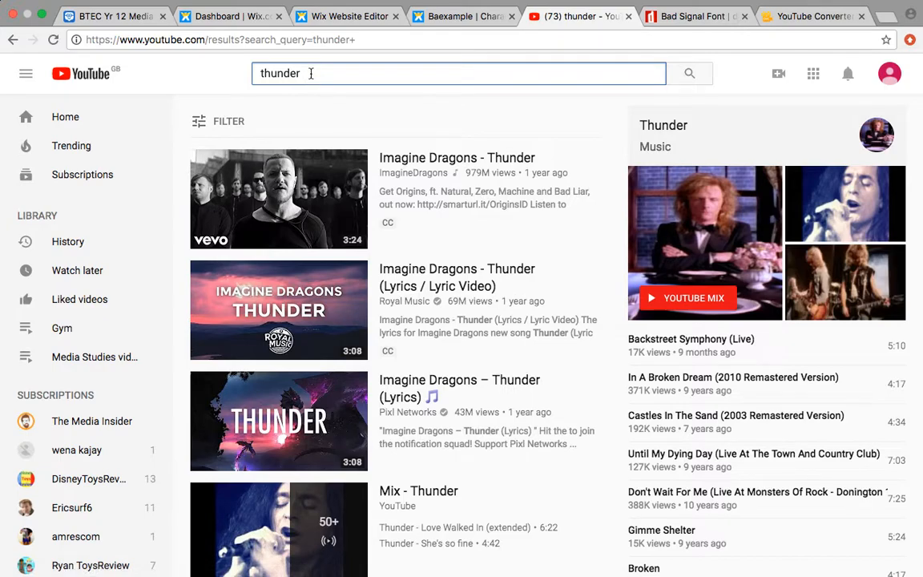
type("screen saver")
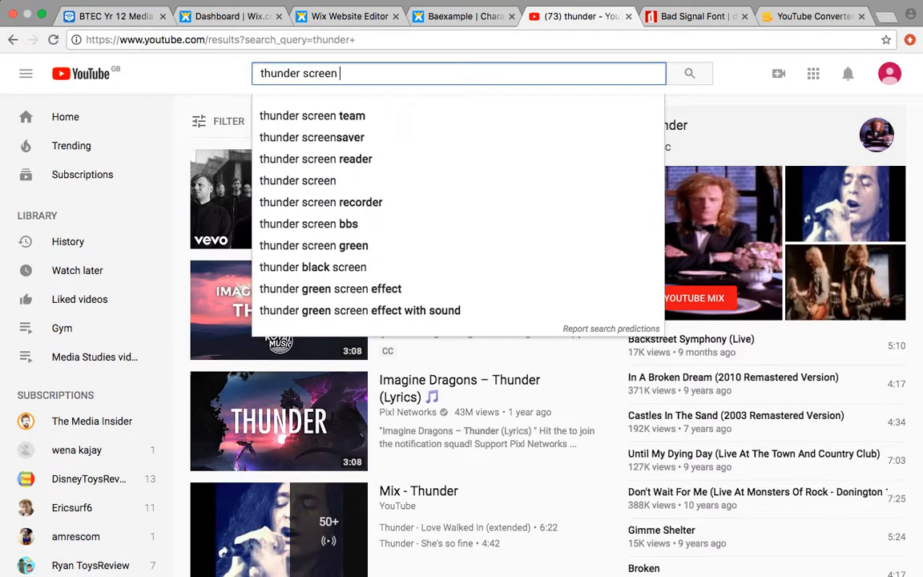
key("Return")
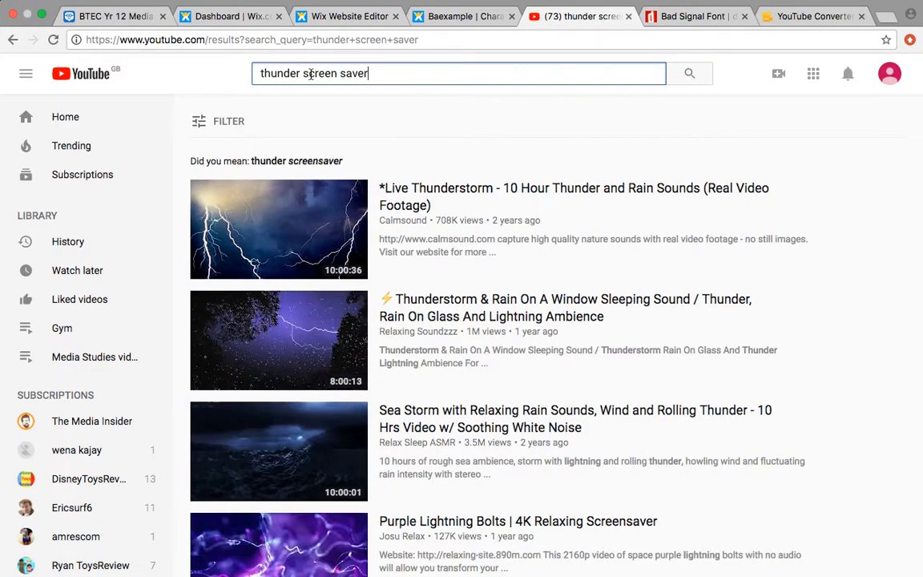
scroll(328, 381, "down", 3)
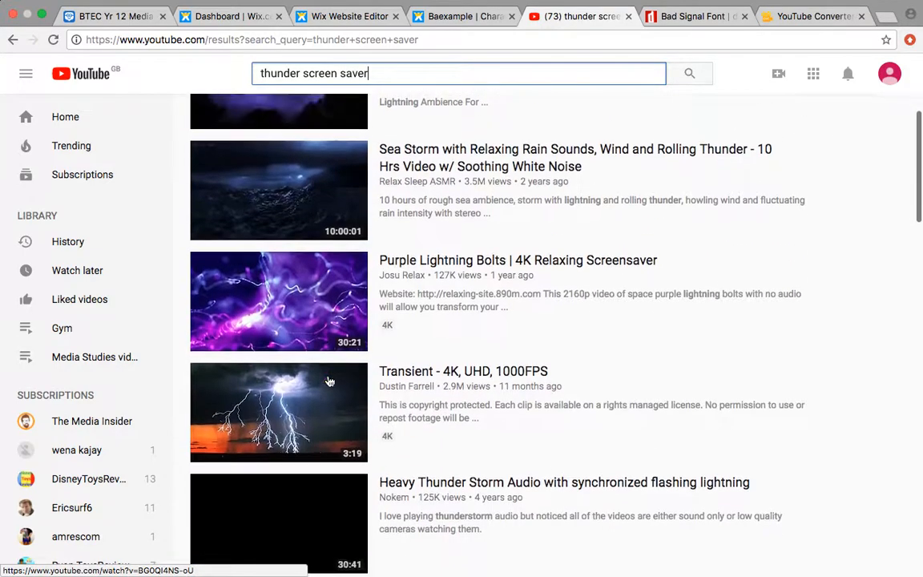
scroll(328, 383, "up", 2)
scroll(328, 382, "up", 2)
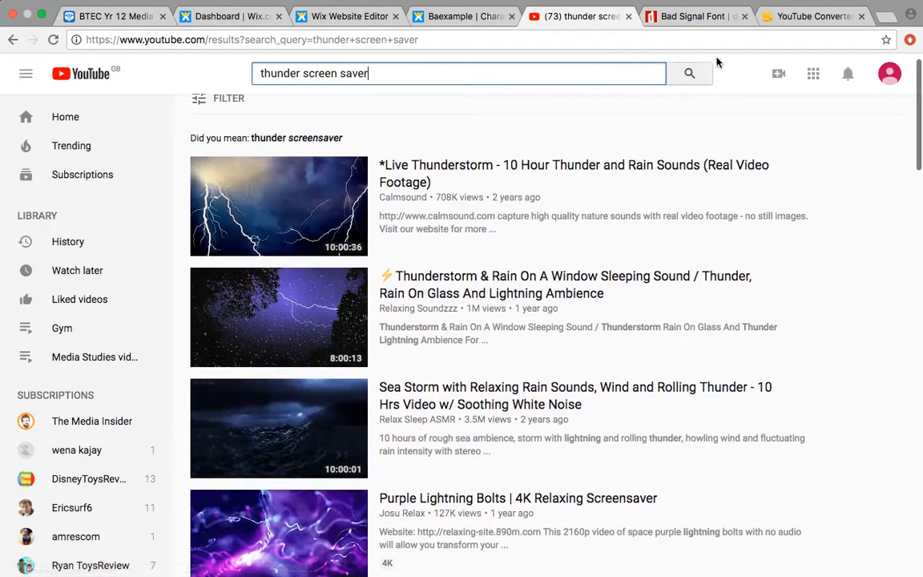
- Look at the YouTube converter page's link and format options, and switch to the published Baexample Character page
left_click(710, 17)
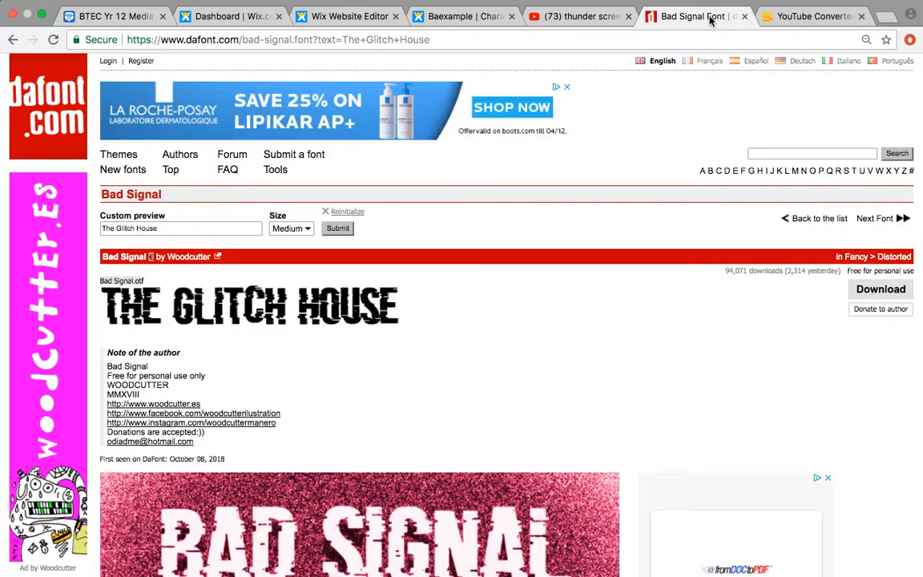
left_click(809, 16)
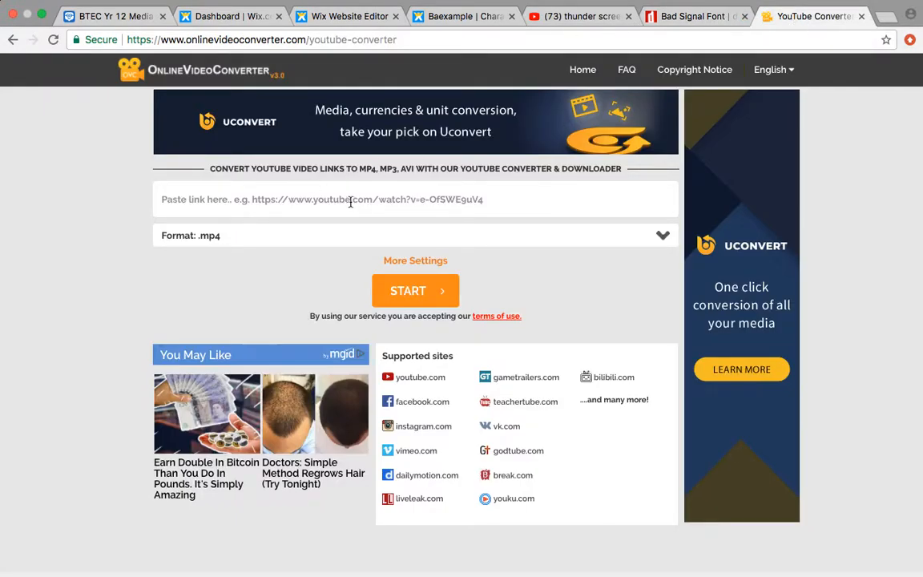
left_click(545, 15)
left_click(449, 22)
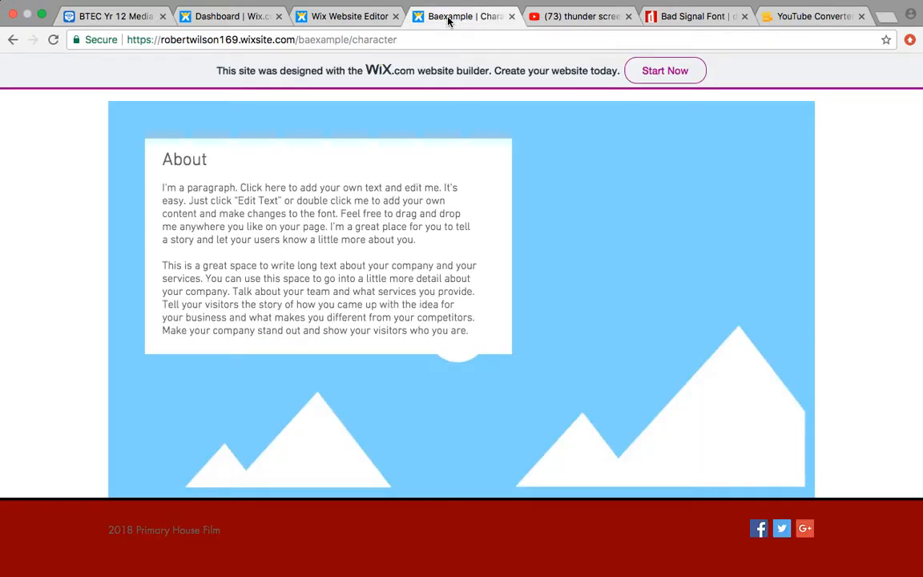
- Switch back to the Wix editor and close the video background chooser and the Page Background settings
left_click(351, 14)
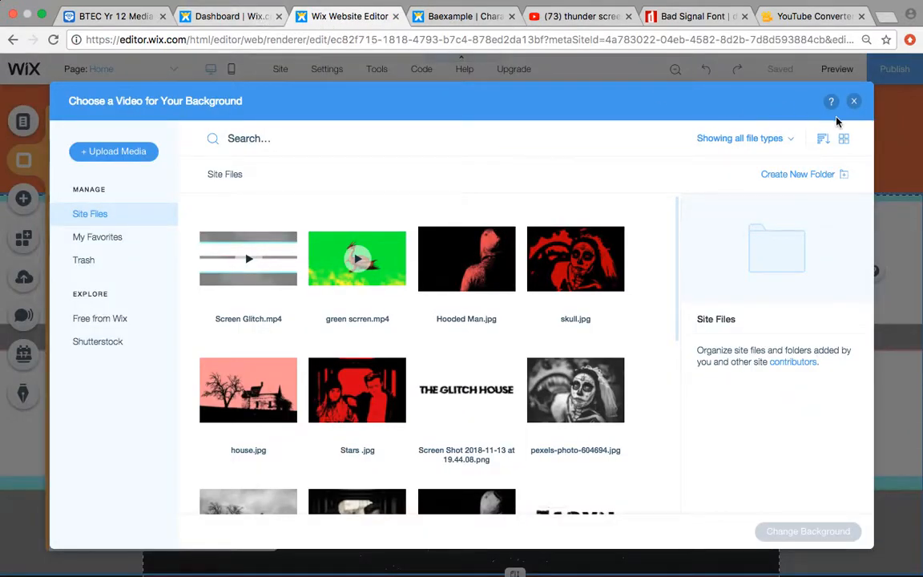
left_click(855, 105)
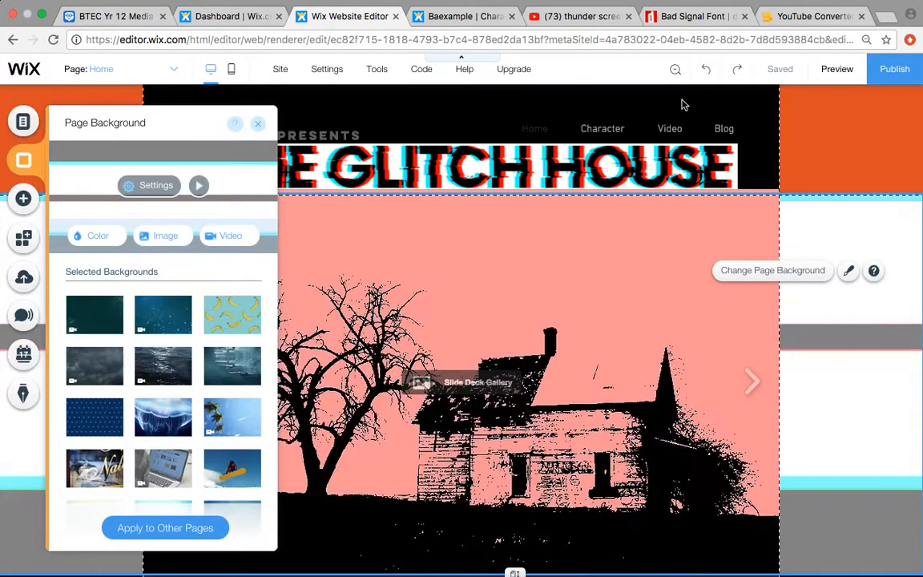
left_click(259, 128)
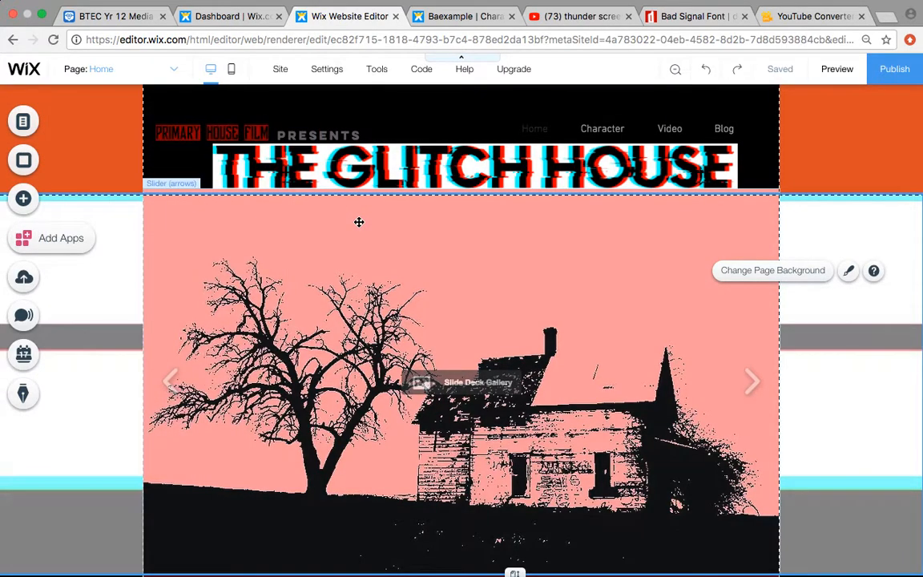
- Look at the page list behind the header's navigation menu and close it
double_click(610, 128)
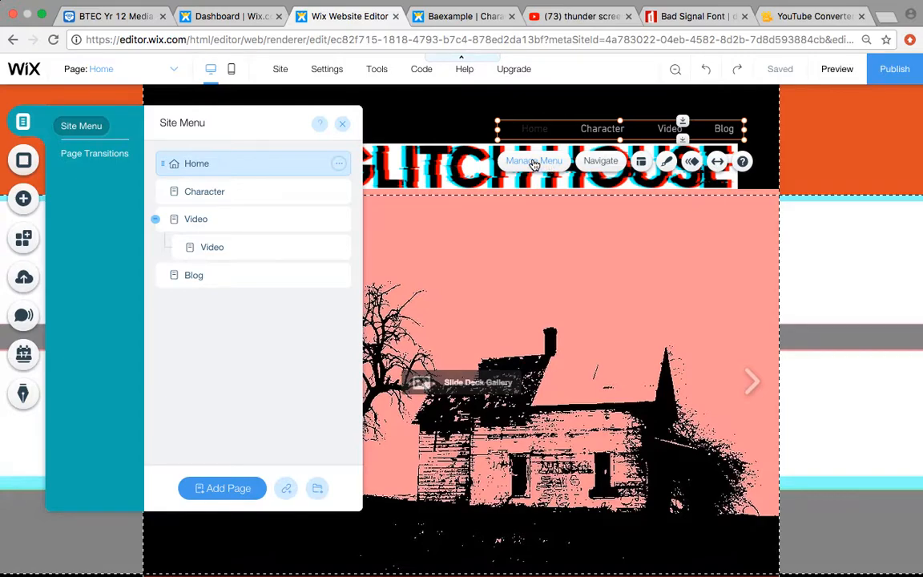
left_click(342, 124)
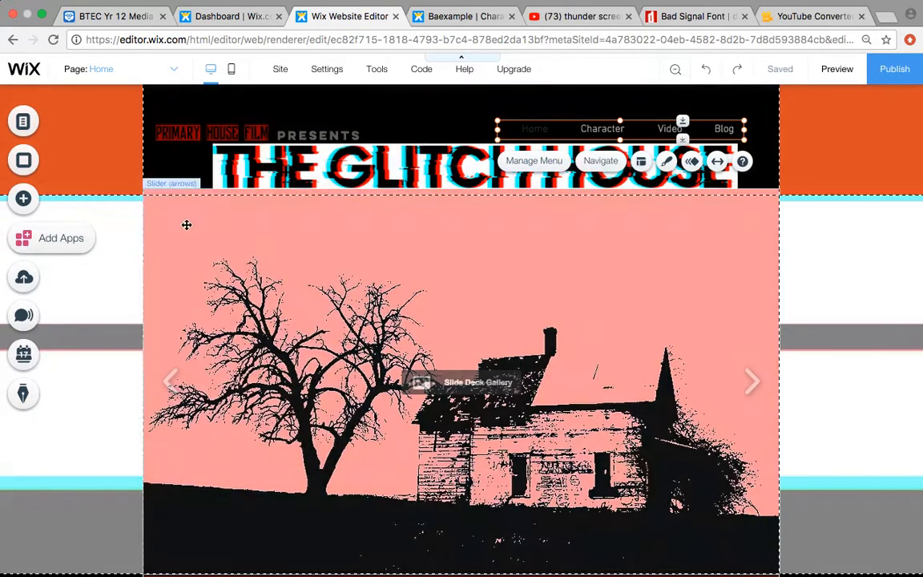
- Open the text settings of the PRIMARY HOUSE FILM header and look through the available fonts
left_click(228, 133)
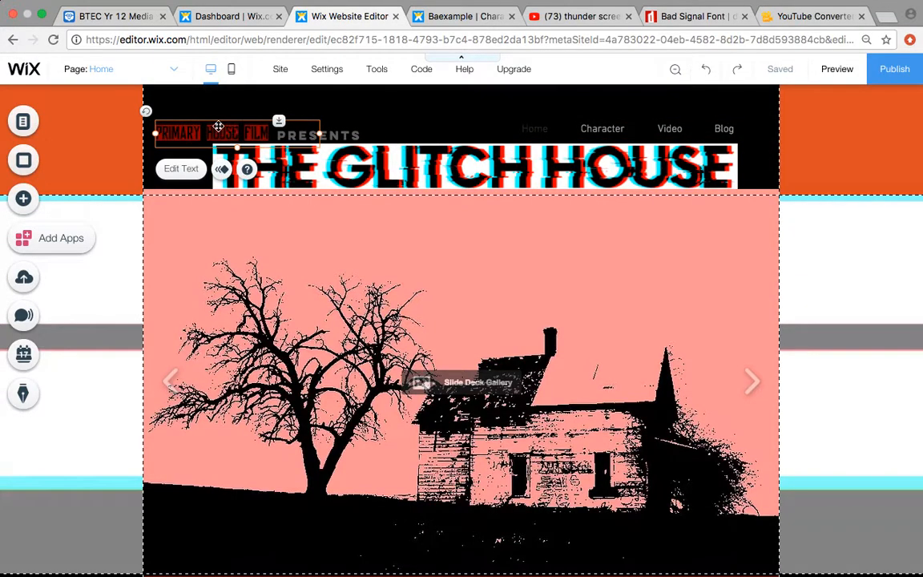
left_click(181, 170)
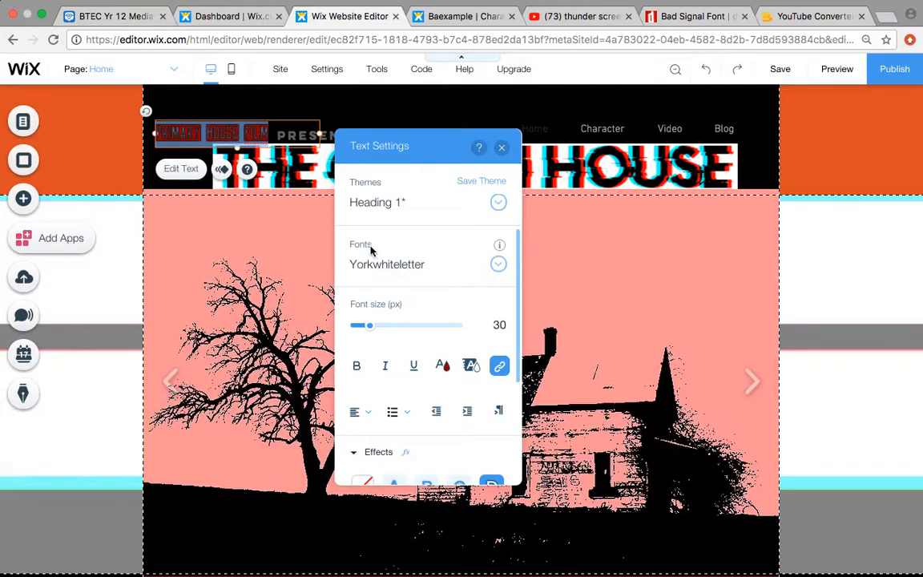
left_click(498, 264)
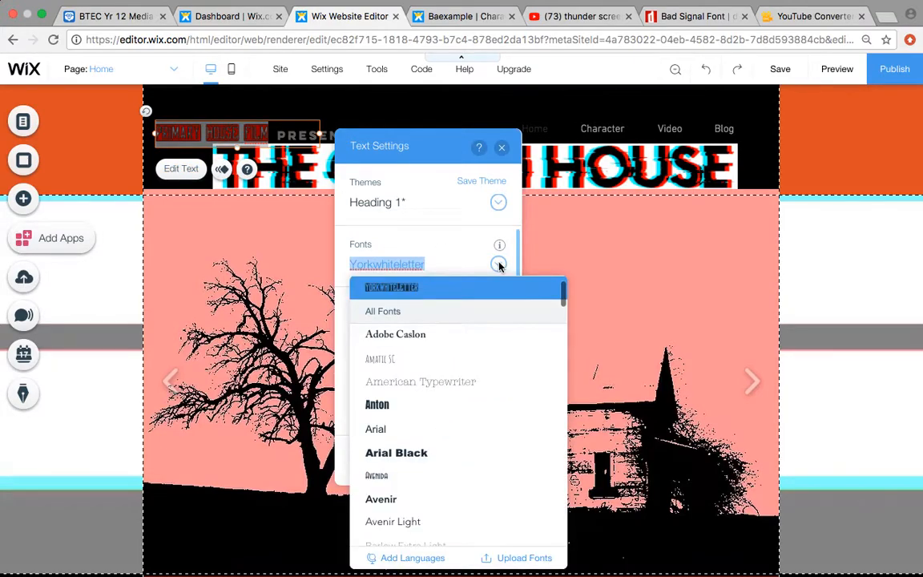
scroll(480, 447, "down", 6)
scroll(480, 449, "up", 7)
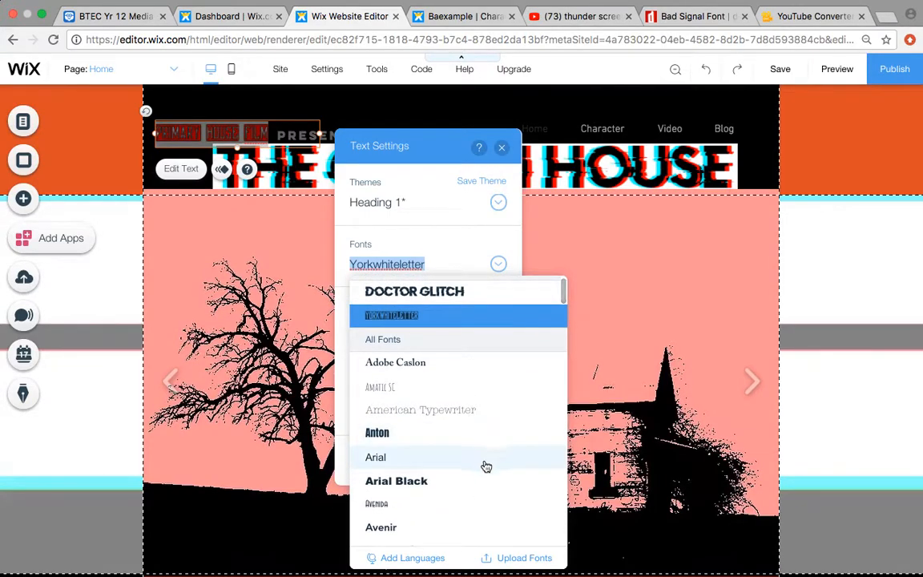
- Open the custom font manager and look at the file chooser for uploading a font
left_click(525, 558)
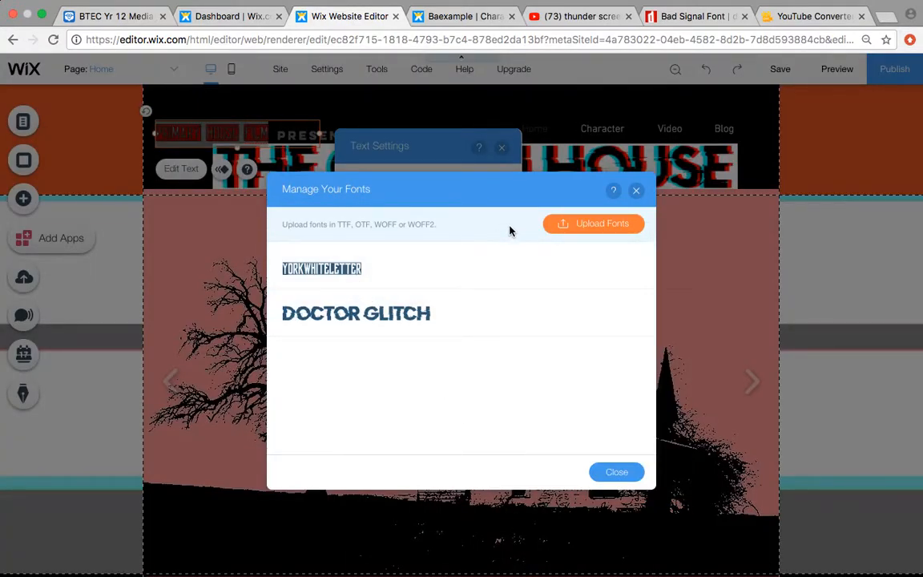
left_click(582, 225)
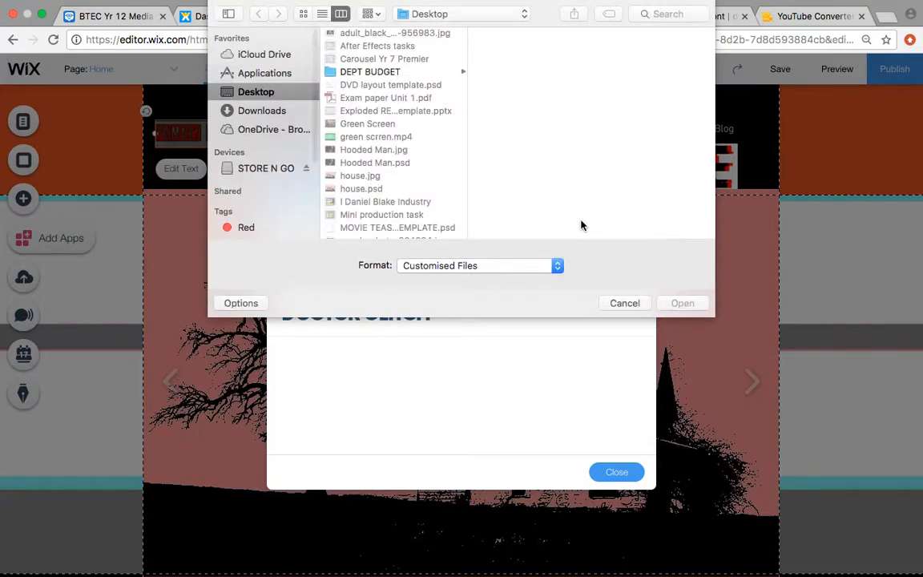
left_click(626, 303)
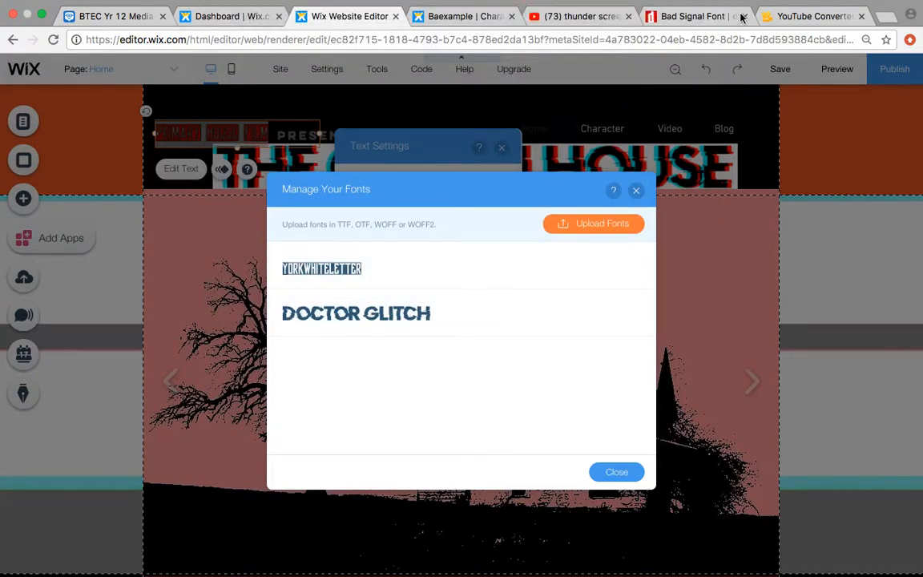
- On the DaFont site, browse the Arabic theme under Foreign look and download the Alhambra font
left_click(681, 16)
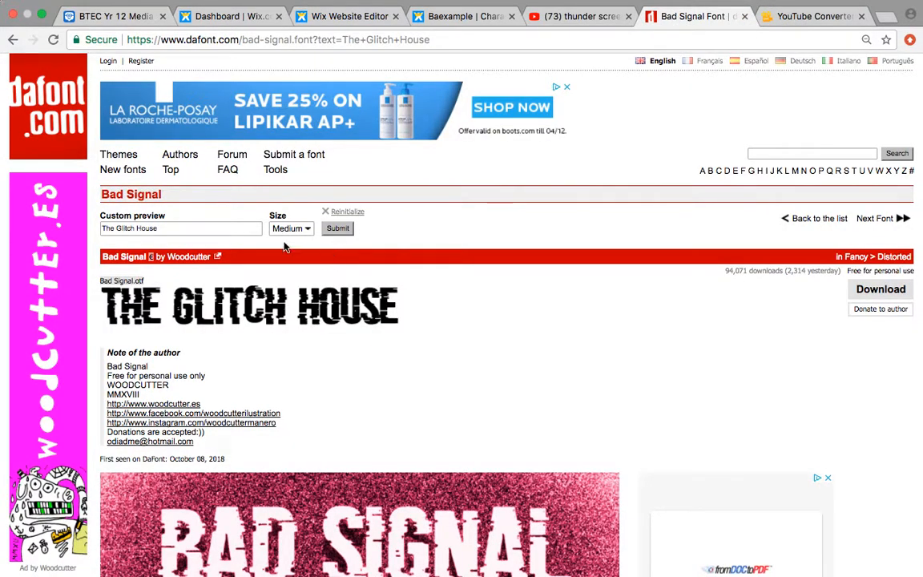
left_click(120, 164)
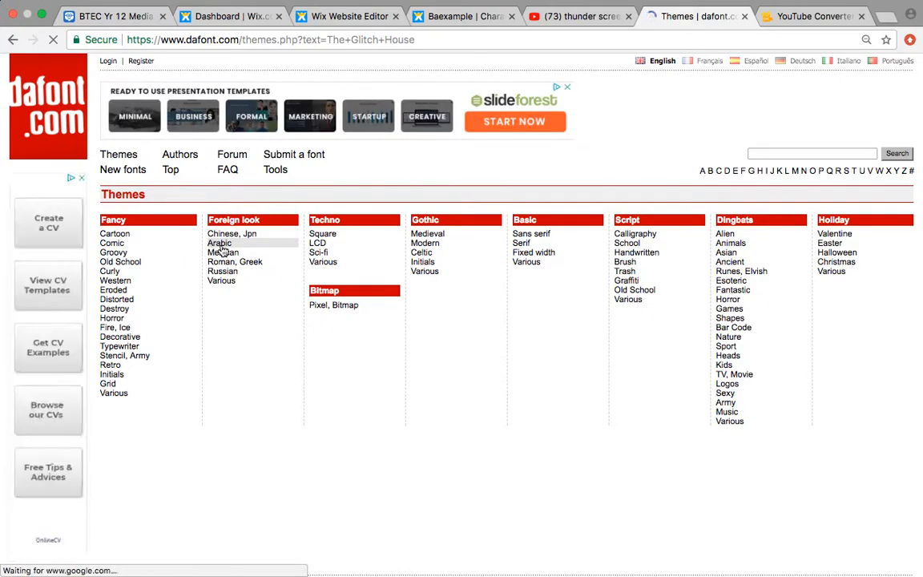
left_click(220, 245)
left_click(296, 433)
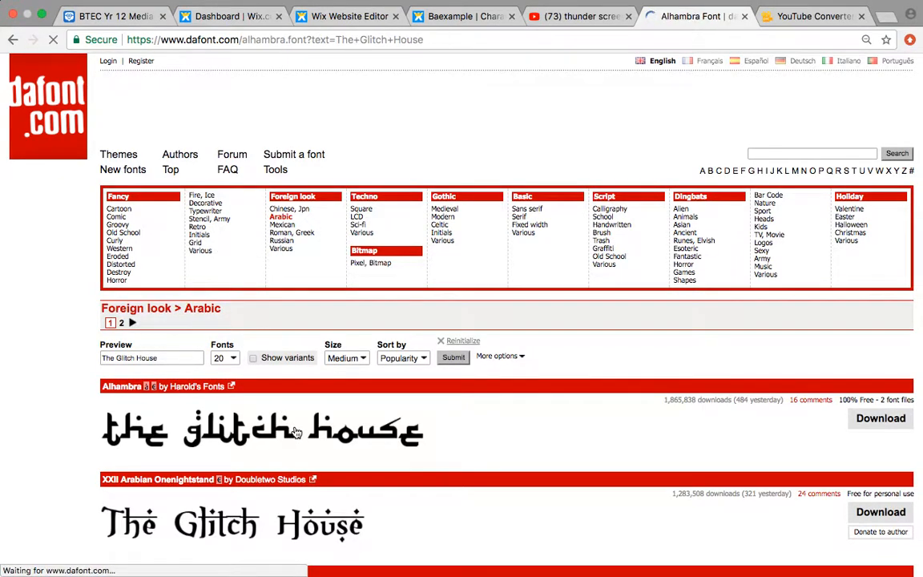
left_click(879, 290)
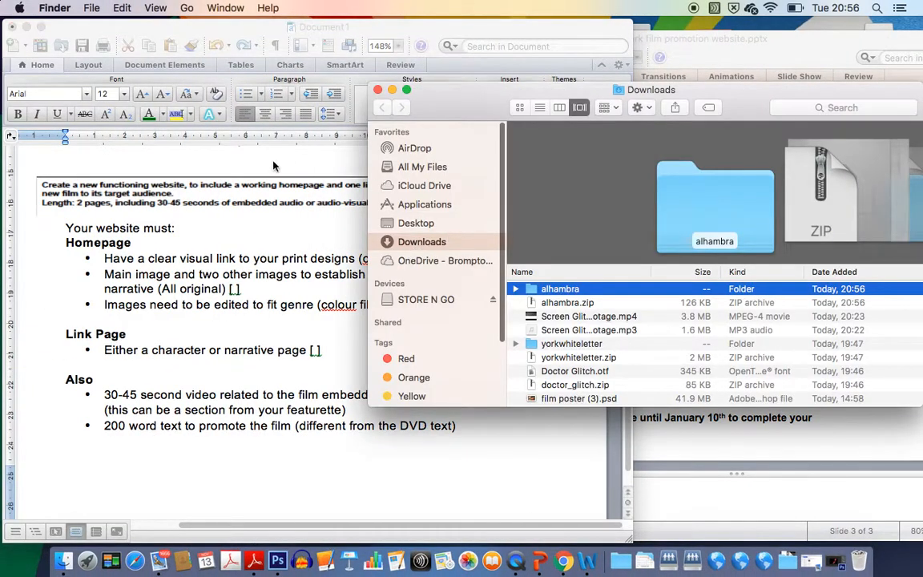
- Open the downloaded alhambra folder in Finder to view its font files, and minimize the Word document
double_click(553, 290)
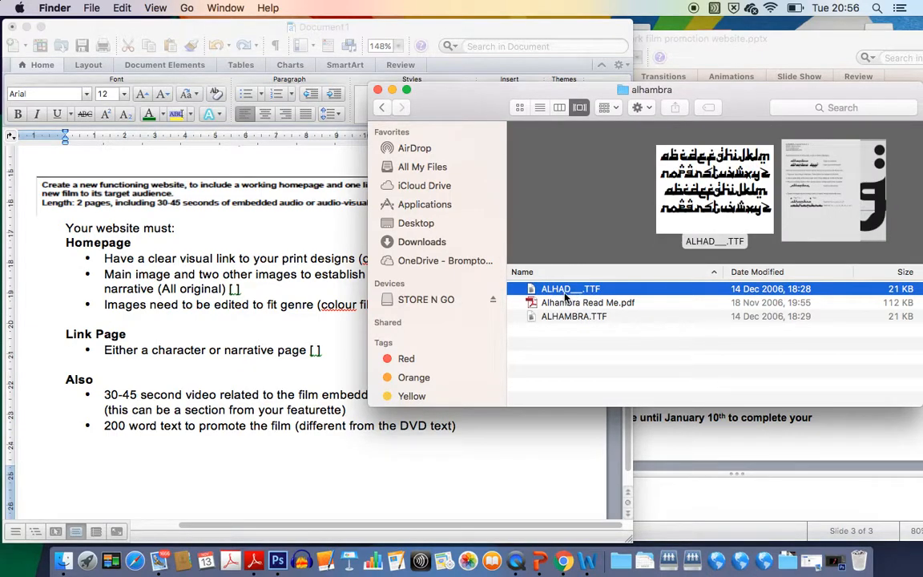
left_click(27, 28)
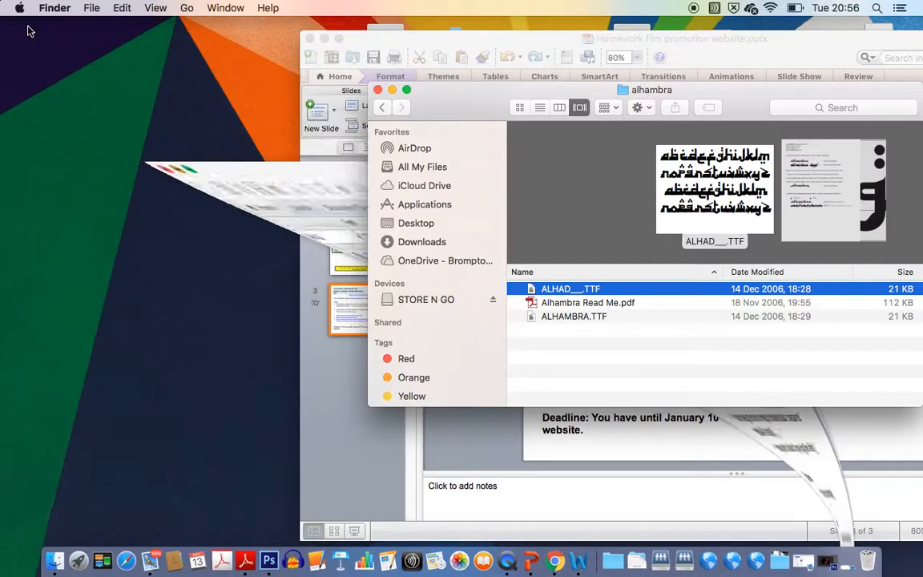
- Return to Chrome and take its window out of full screen
left_click(553, 562)
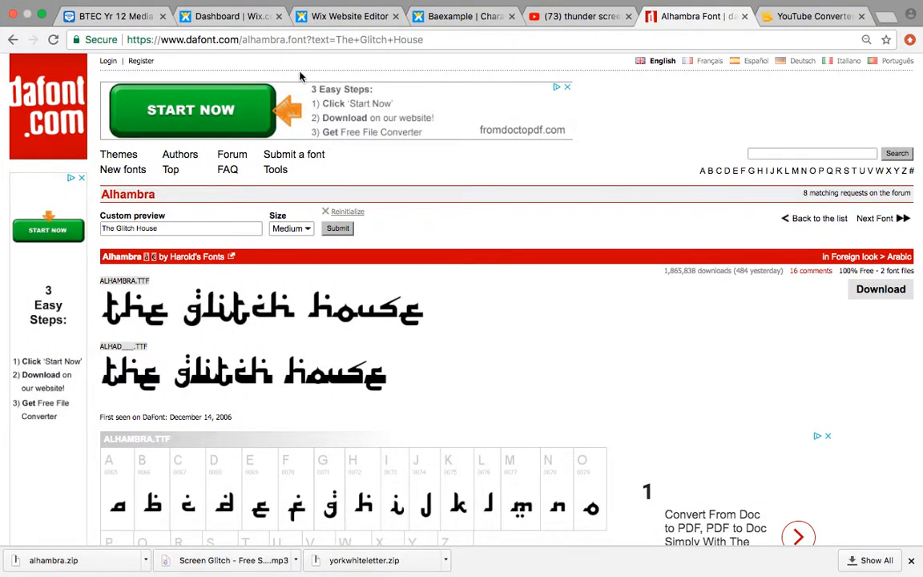
mouse_move(507, 4)
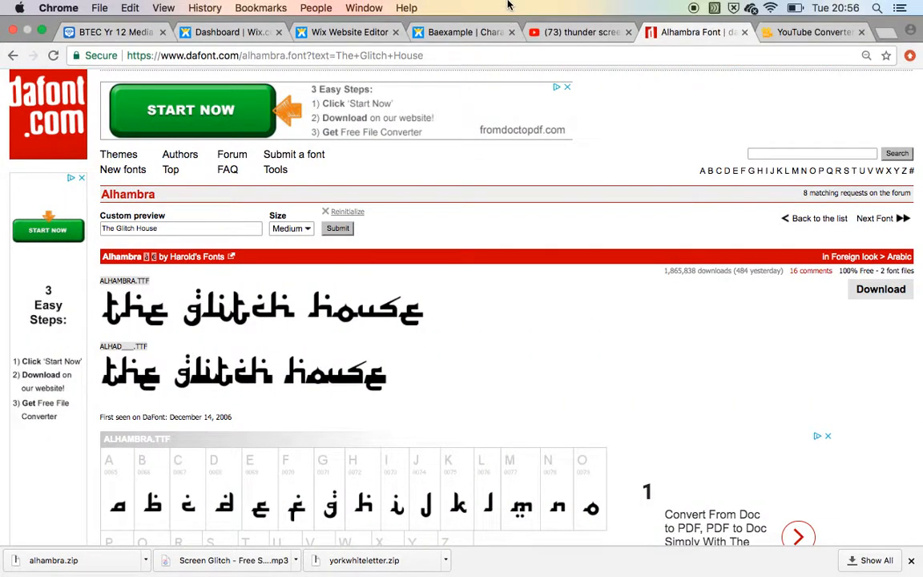
left_click(42, 31)
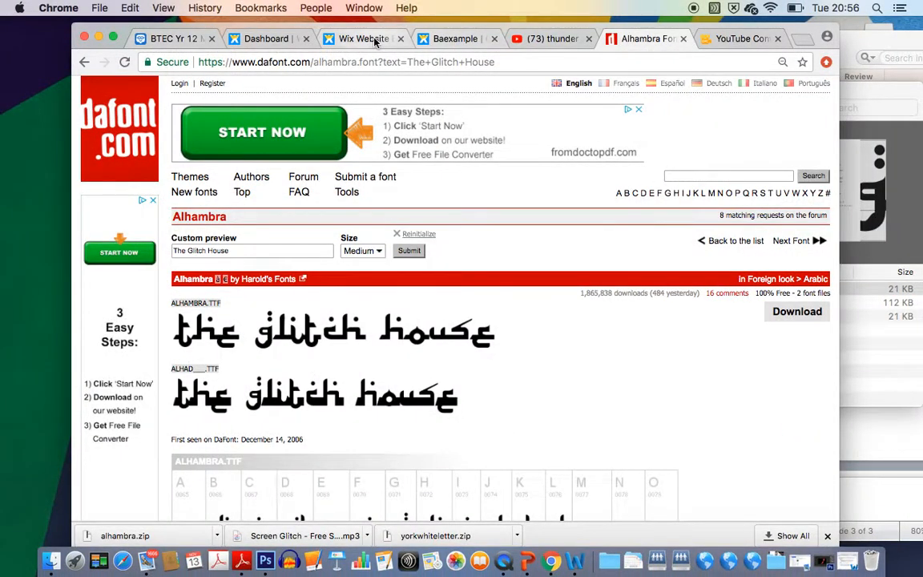
- Upload ALHAMBRA.TTF from the Downloads alhambra folder as a custom Wix font, and close the font manager and text settings
left_click(374, 40)
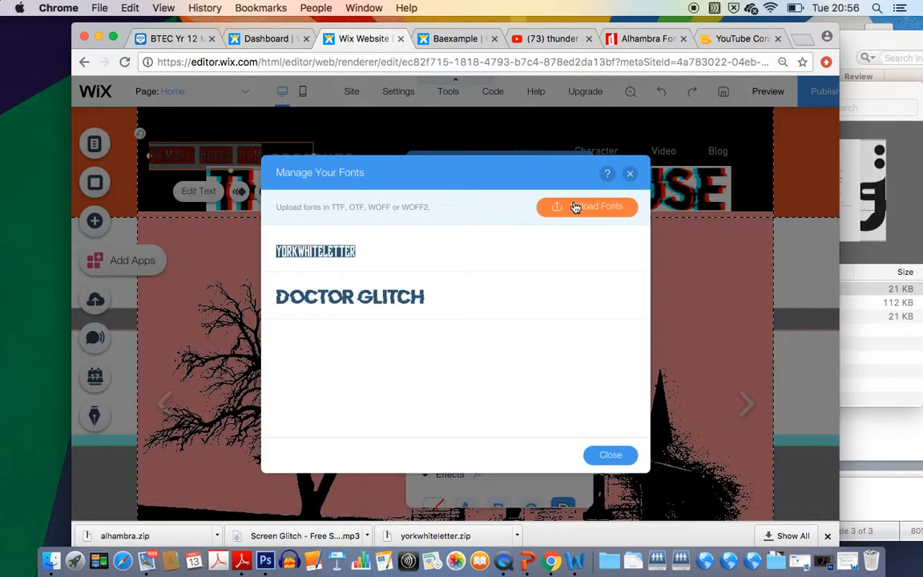
left_click(575, 208)
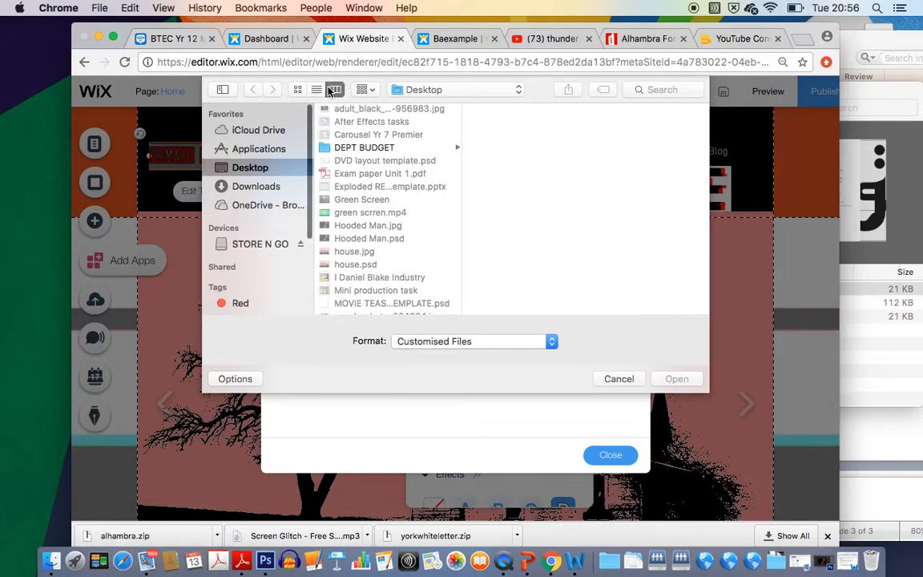
left_click(249, 189)
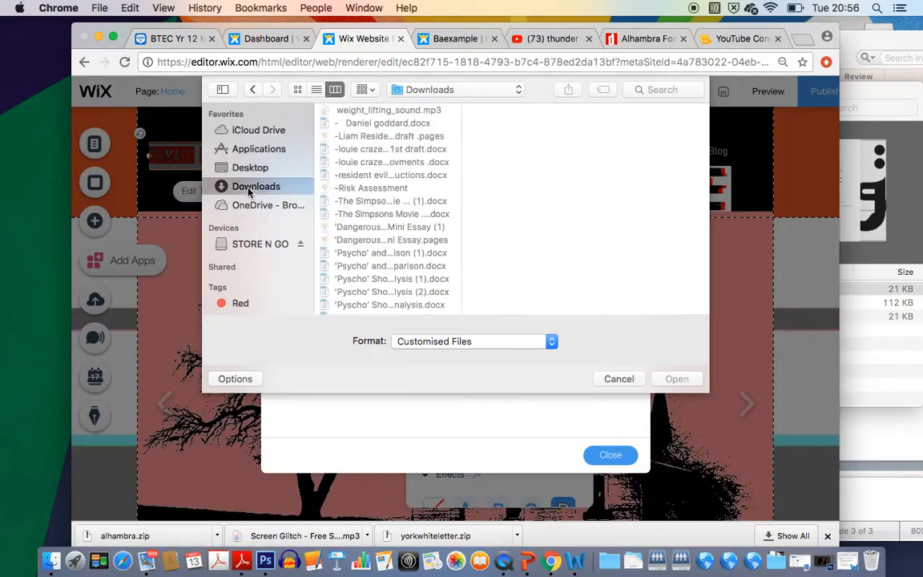
left_click(316, 90)
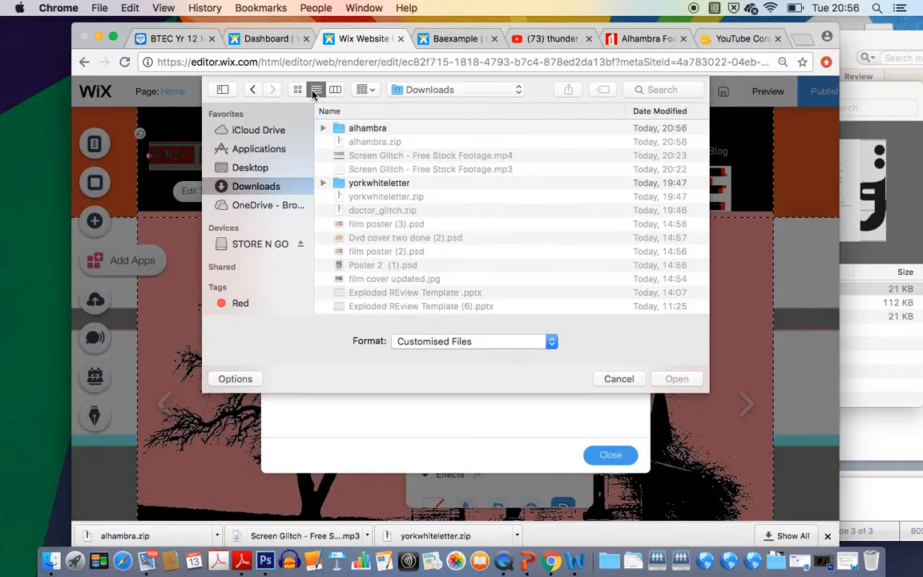
double_click(365, 129)
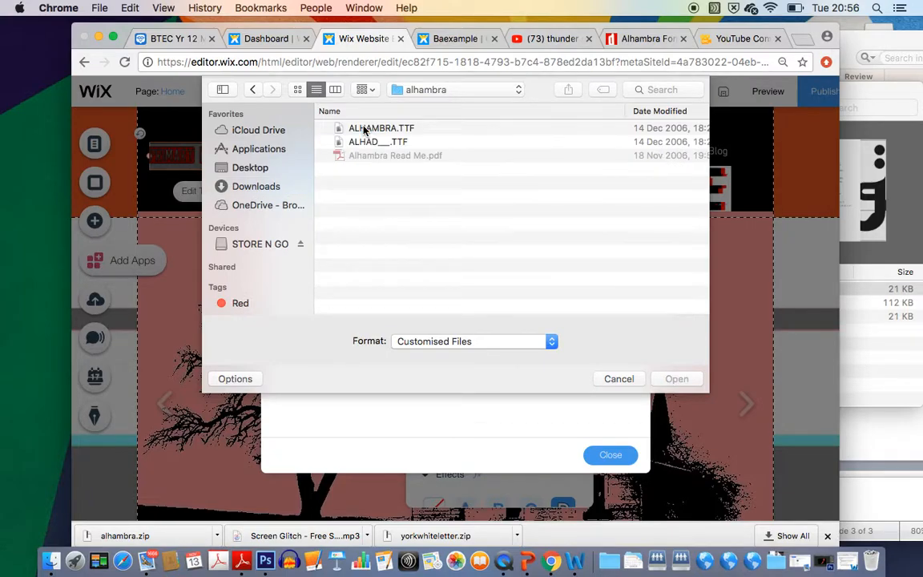
double_click(370, 129)
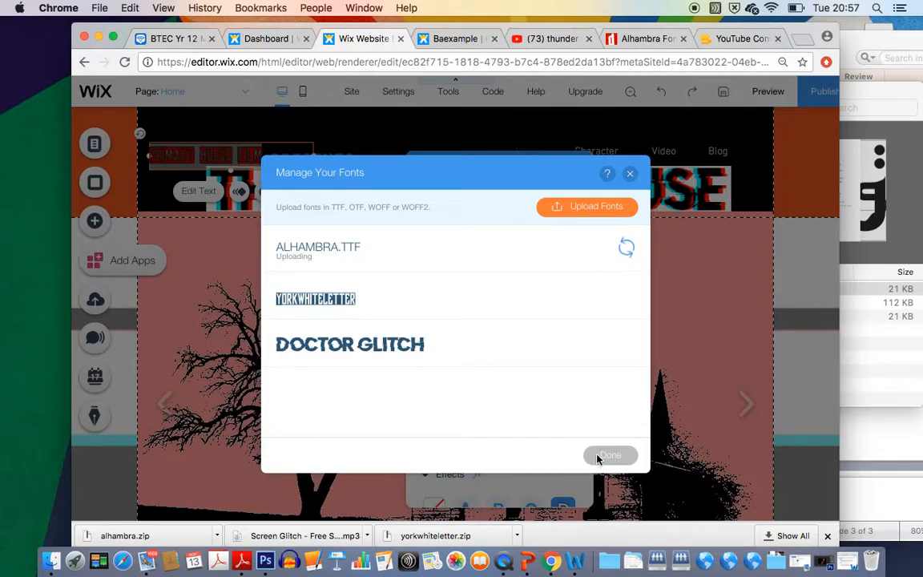
left_click(632, 176)
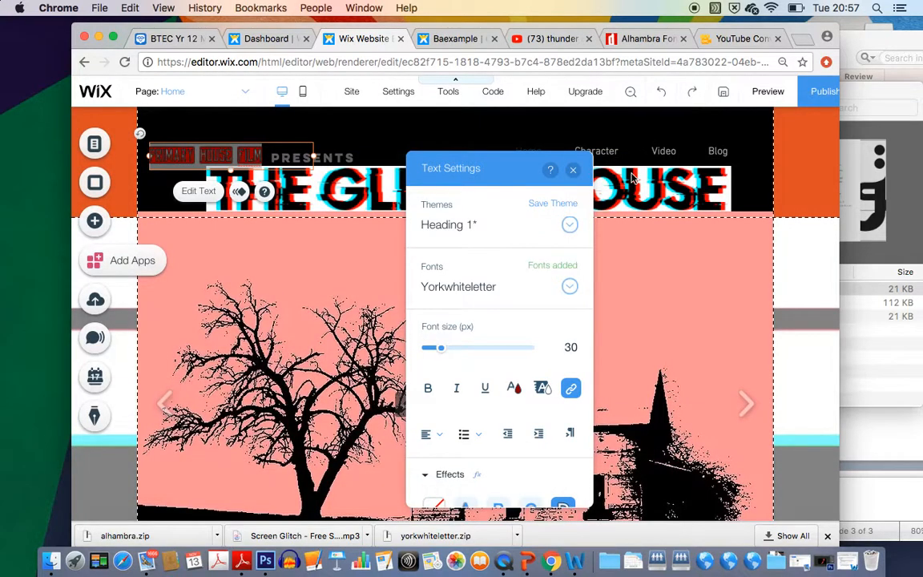
left_click(572, 170)
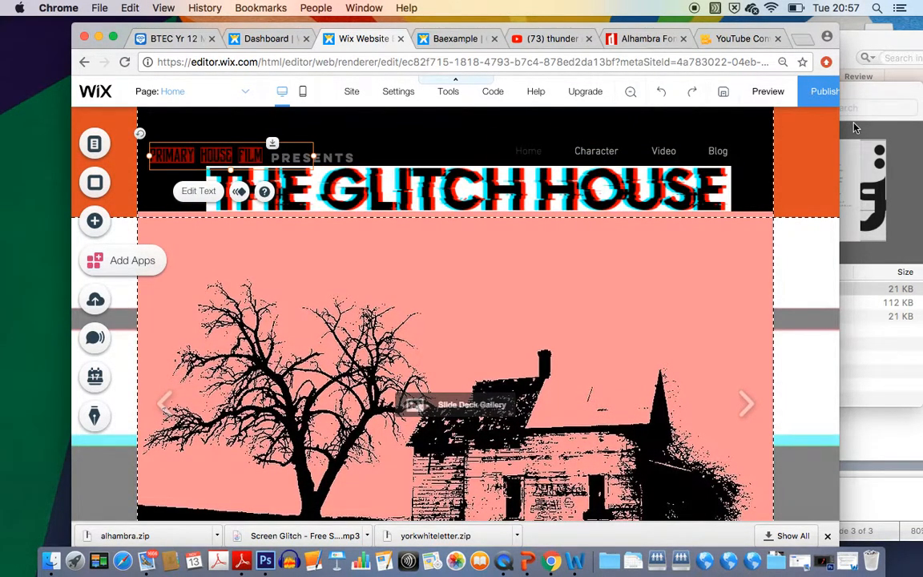
- Widen the browser window, publish the site, and dismiss the publishing confirmation
left_click_drag(840, 134, 920, 134)
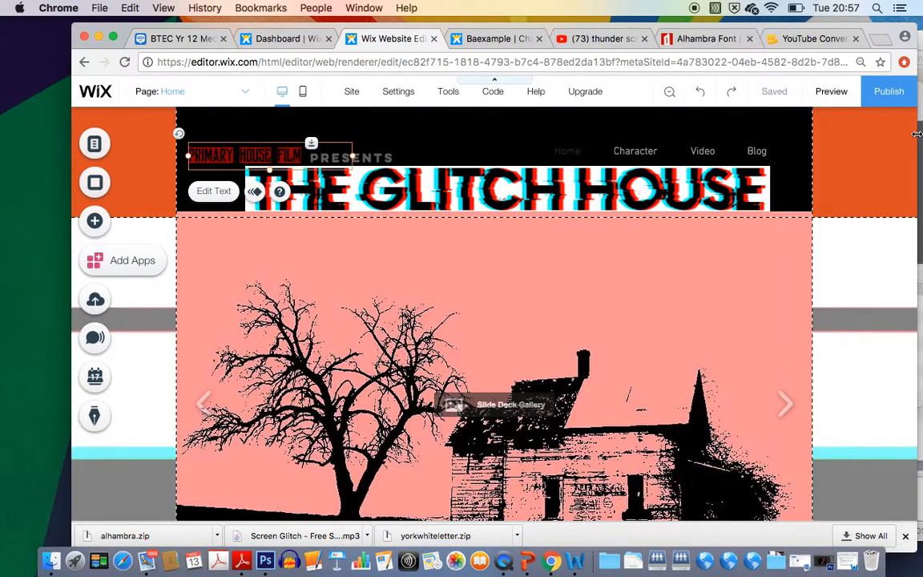
left_click(877, 97)
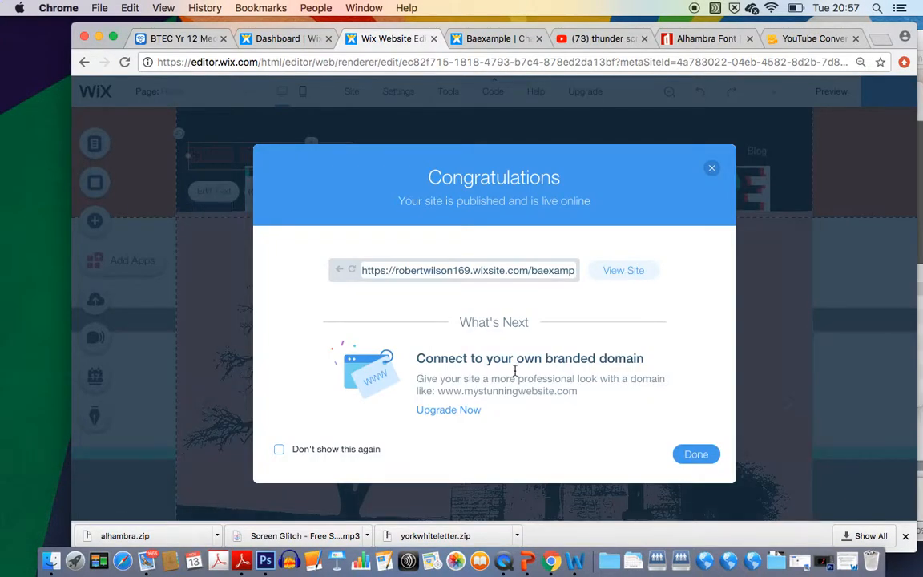
left_click(713, 170)
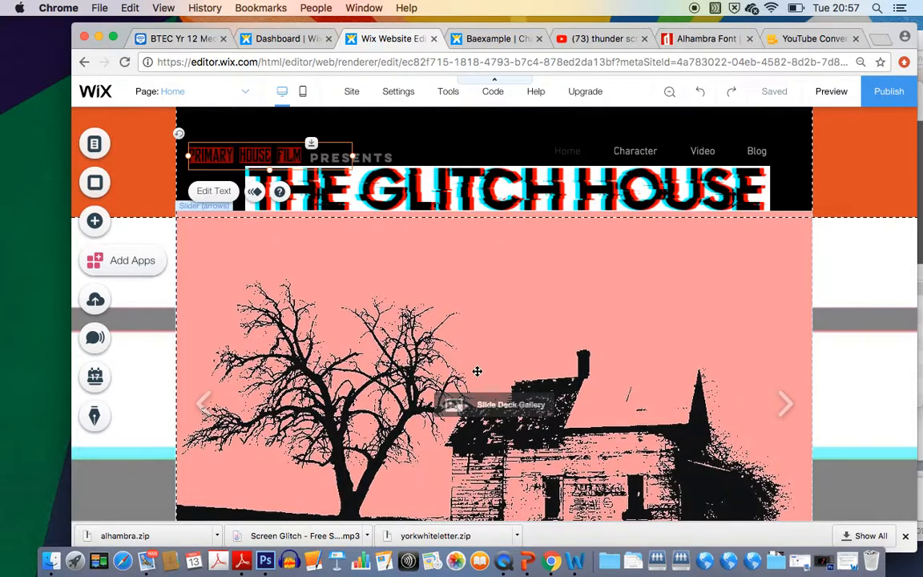
right_click(507, 566)
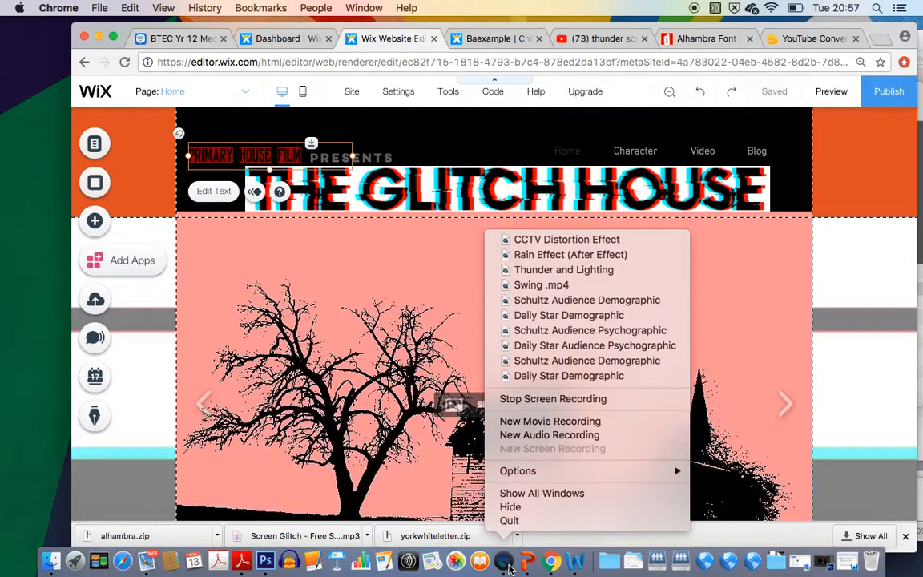